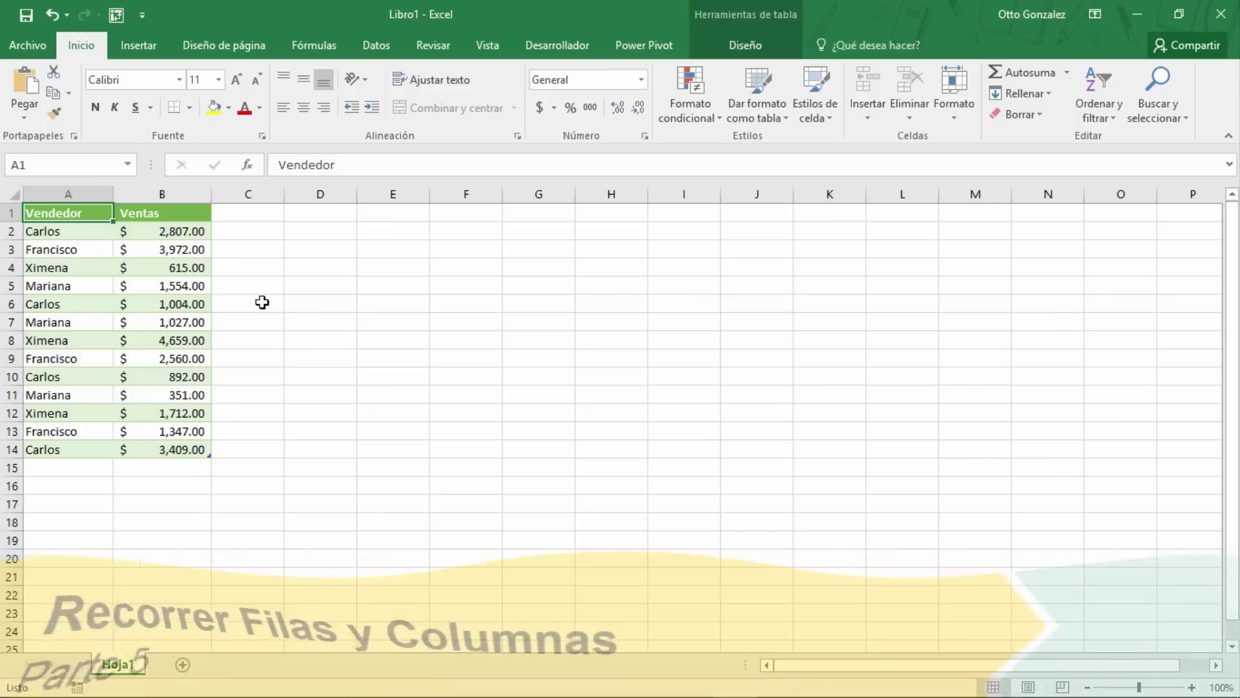
- Review the existing Vendedor and Ventas entries in the sales table
left_click(179, 231)
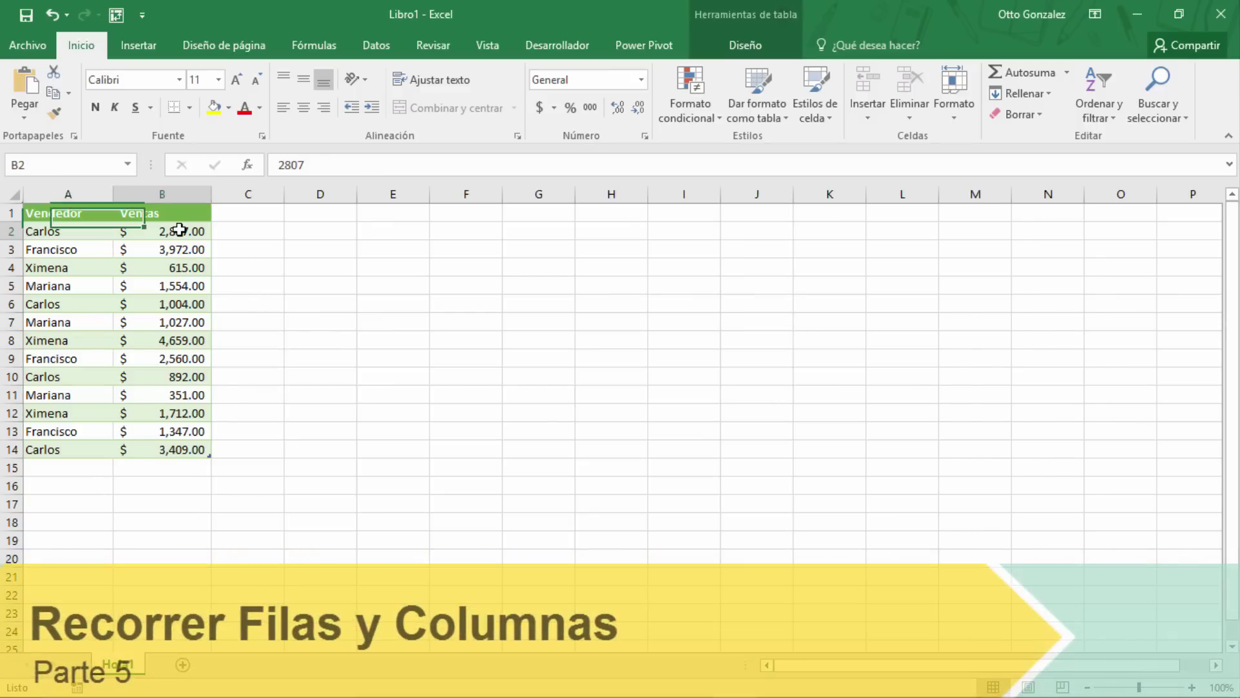
key("Down")
key("Down")
key("Down")
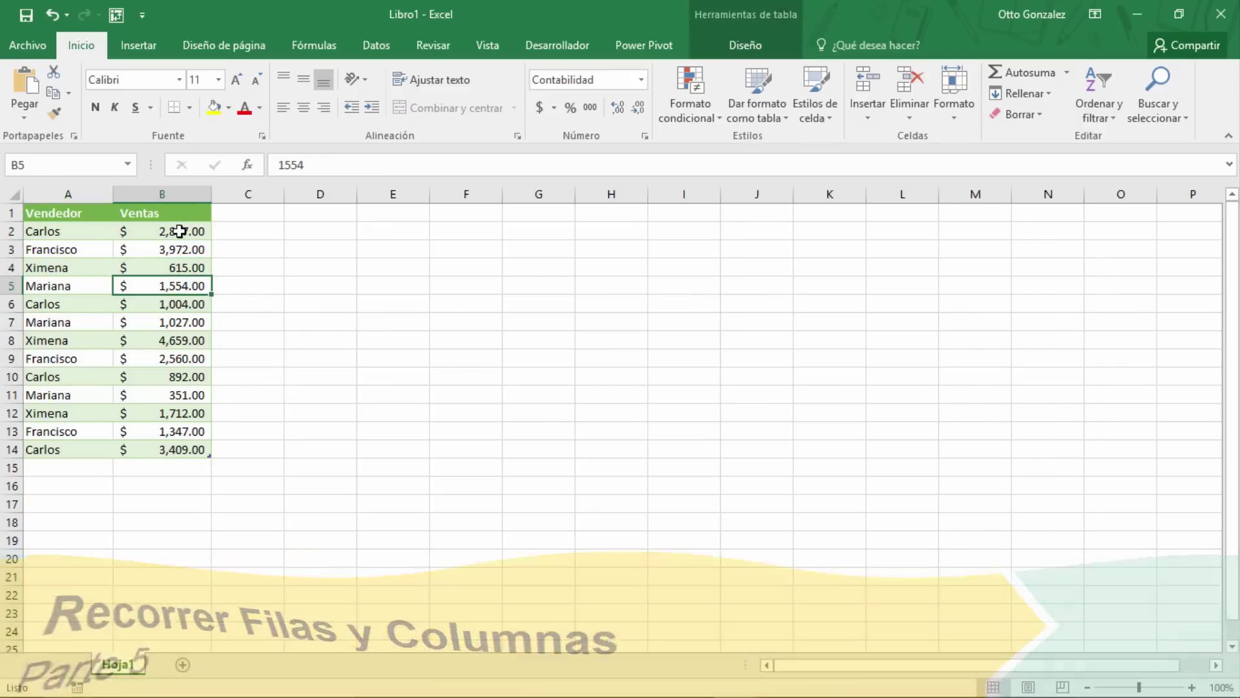
key("Left")
key("Down")
key("Down")
key("Right")
key("Down")
key("Down")
key("Left")
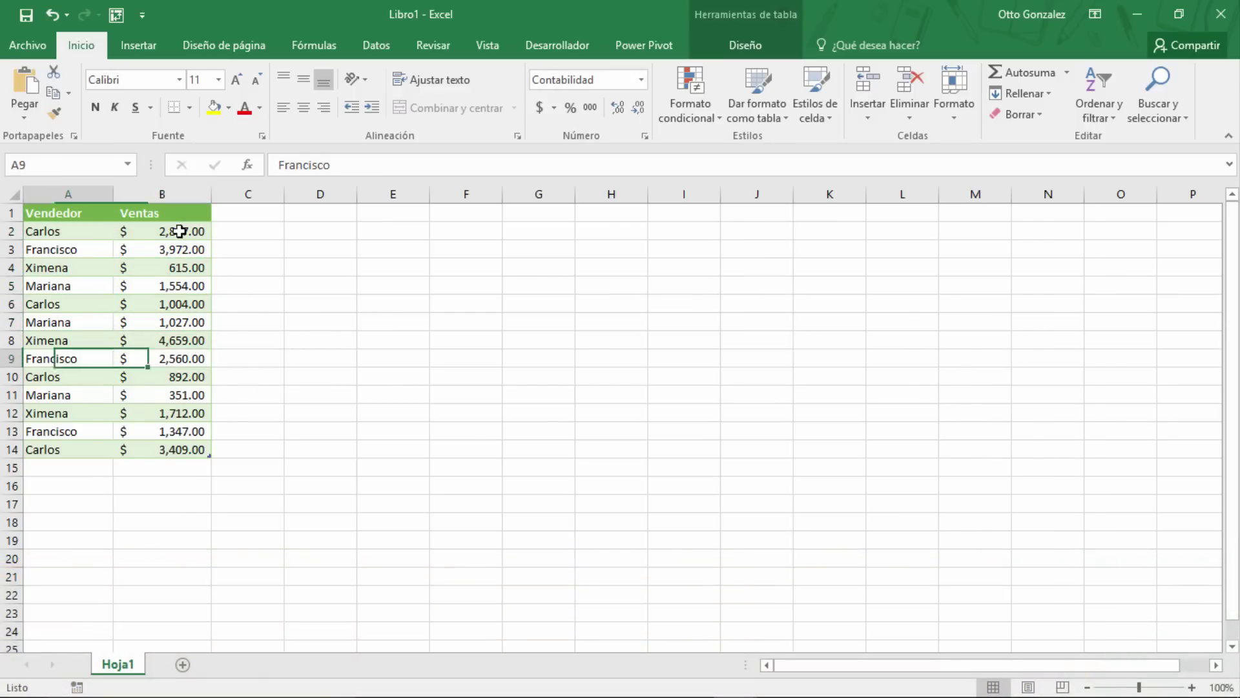
key("Down")
key("Down")
key("Right")
key("Down")
key("Down")
key("Down")
key("Left")
key("Up")
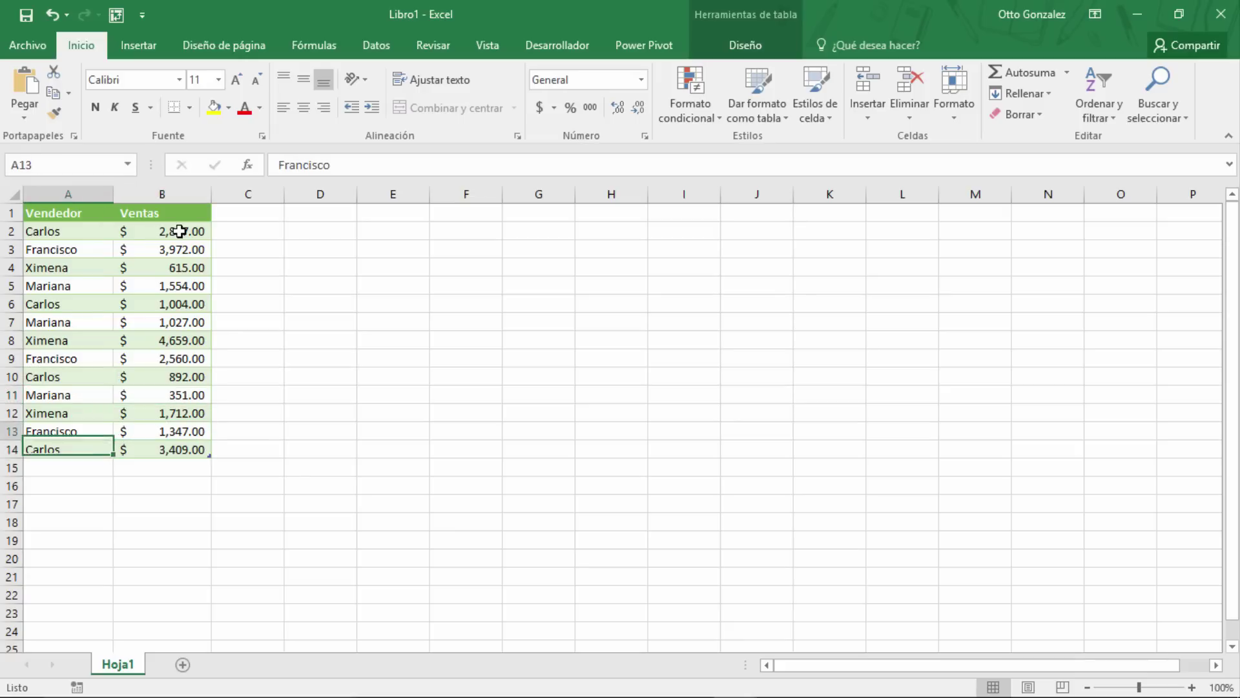
key("Up")
key("Up")
key("Up")
key("Up")
key("Up")
key("Up")
key("Up")
key("Up")
key("Up")
key("Up")
key("Up")
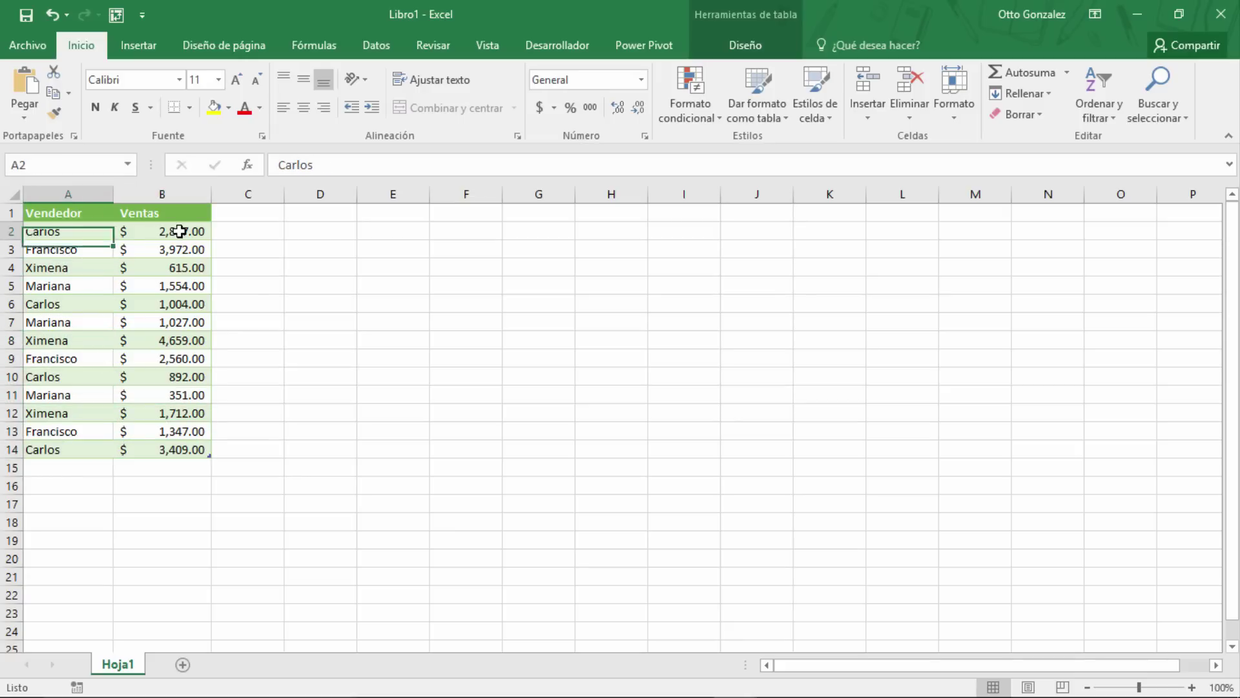
key("Right")
key("Down")
key("Up")
key("shift+Down")
key("shift+Down")
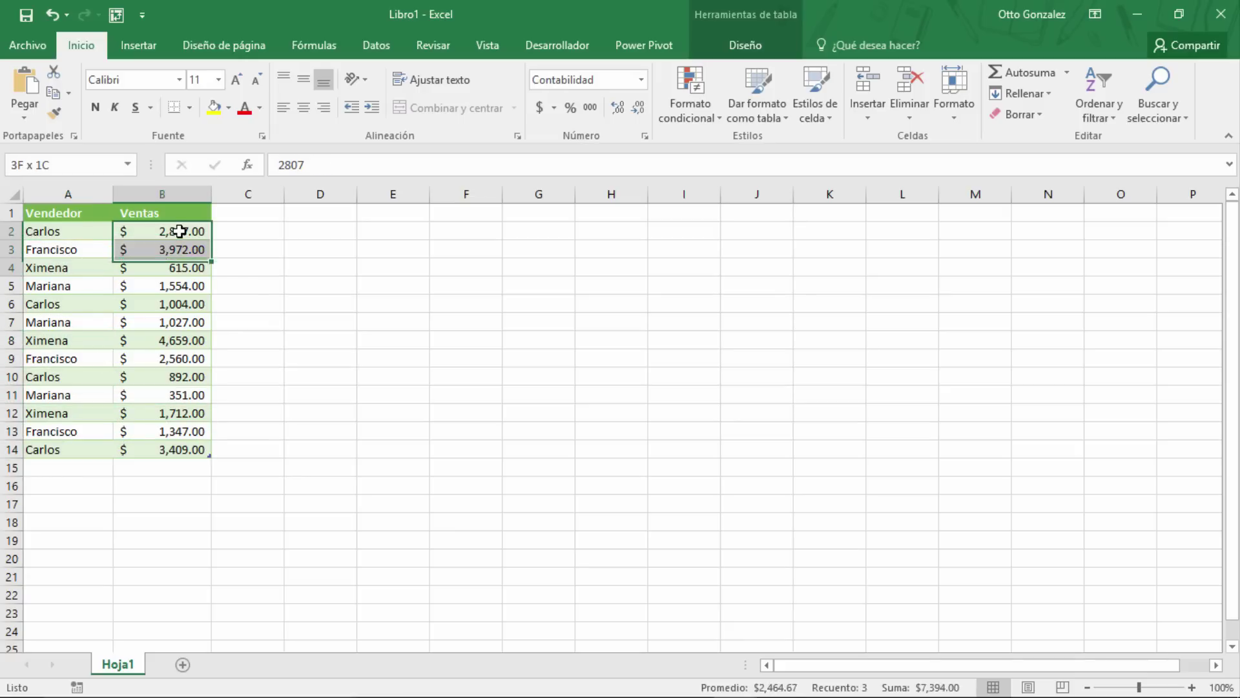
key("shift+Down")
key("shift+Down")
key("shift+Down")
key("shift+Down")
key("shift+Down")
key("shift+Down")
key("shift+Down")
key("shift+Down")
key("shift+Down")
key("shift+Down")
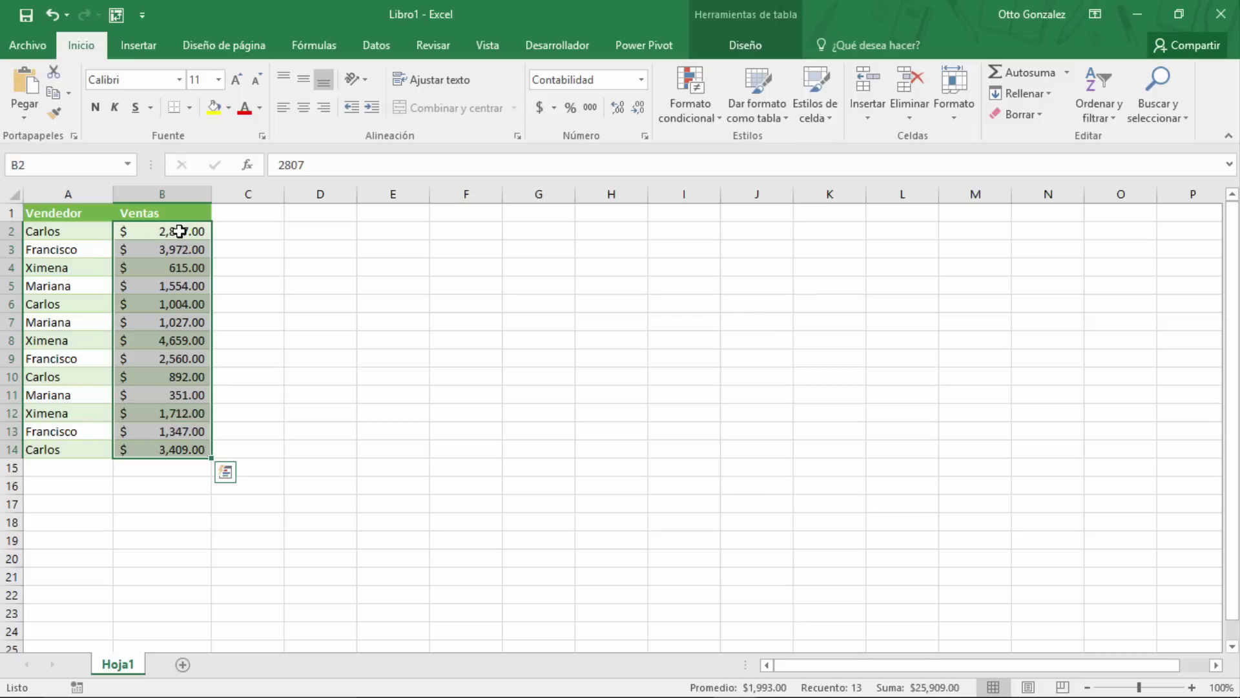
key("Up")
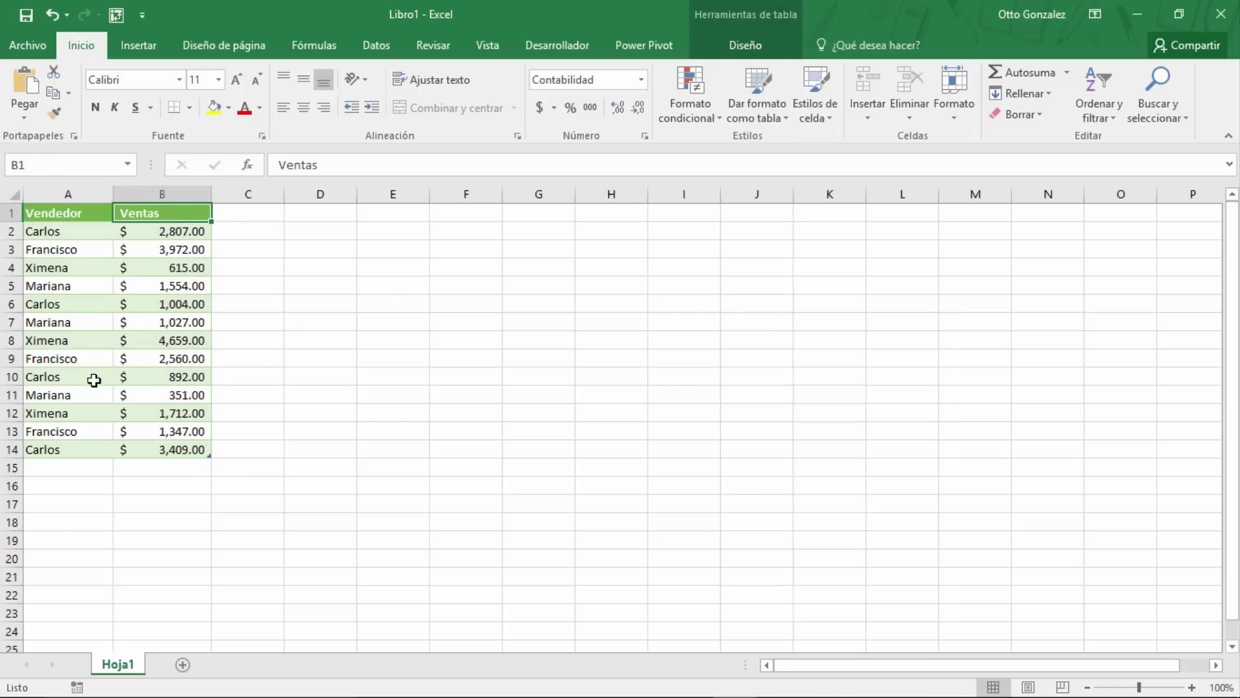
- Add Carlos with sales of 2100 in the first empty row below the table
left_click(88, 445)
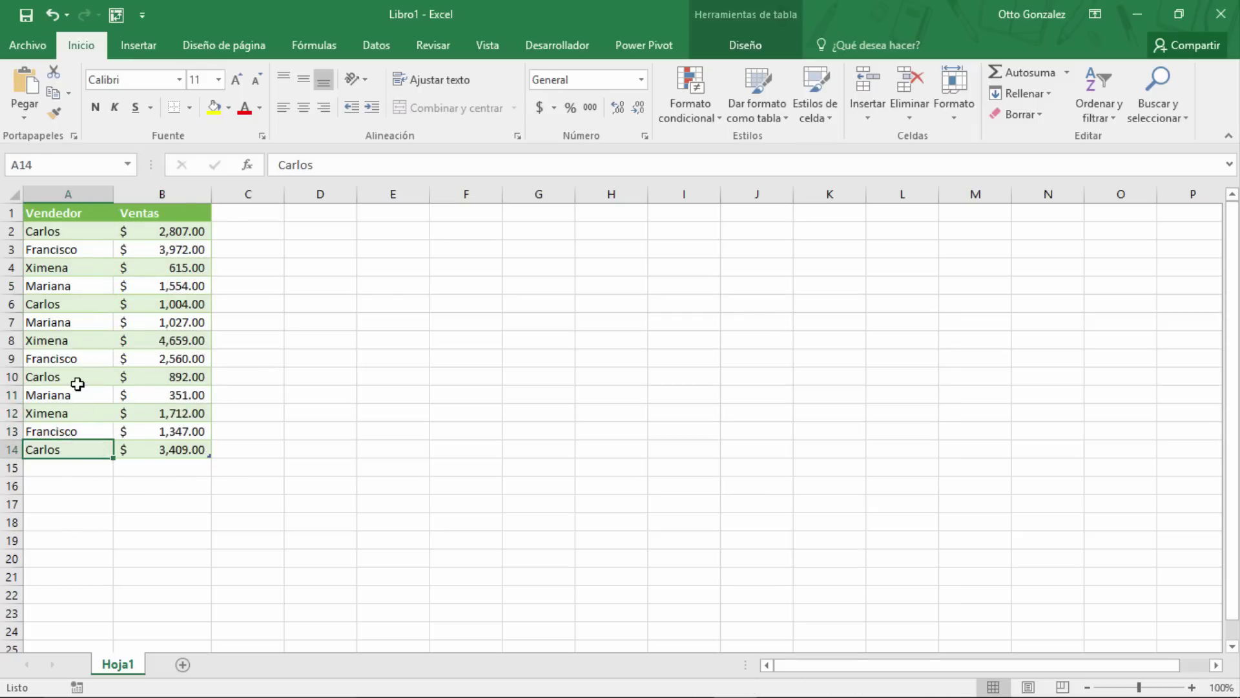
key("Return")
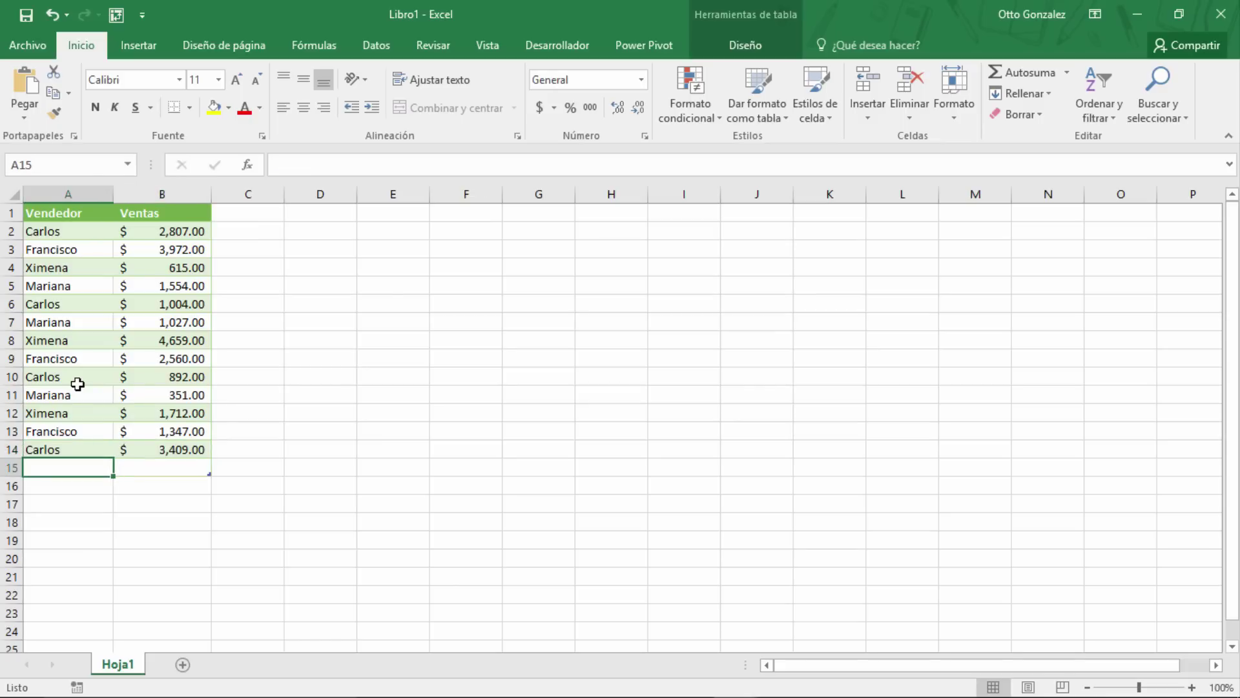
type("carlos")
key("Tab")
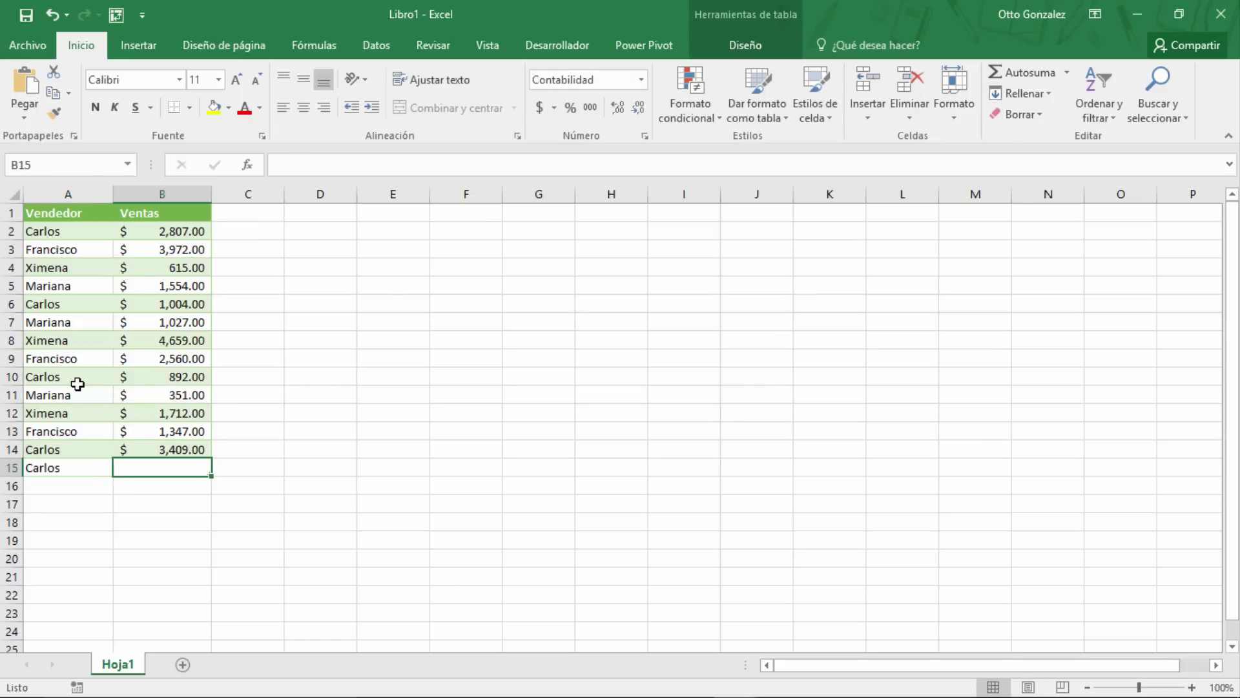
type("2100")
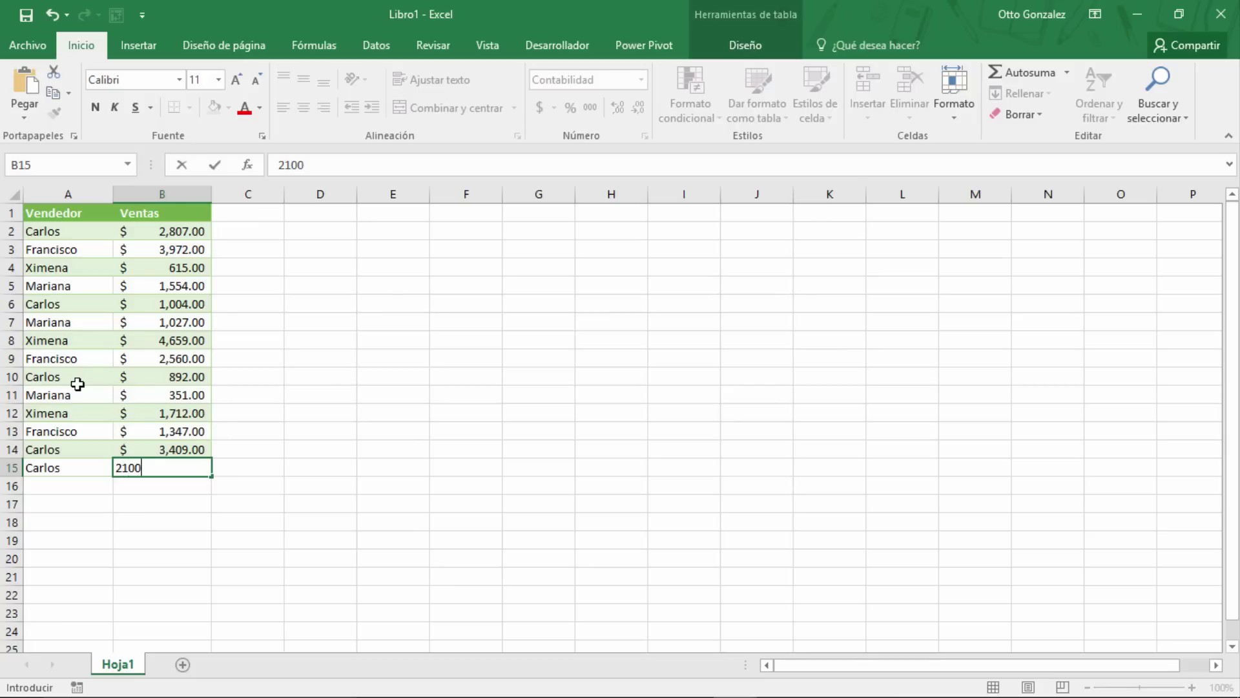
key("Return")
- Add Ximena with 1239 and Mariana with 4,200 in the next two rows
type("ximena")
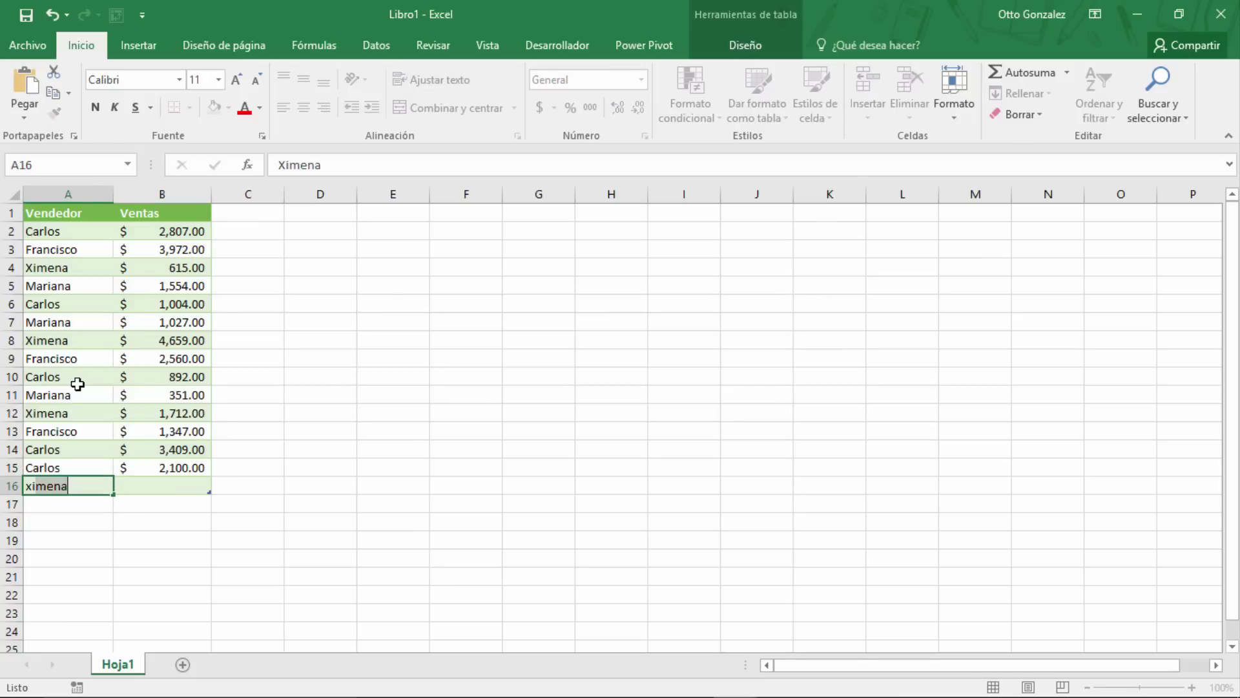
key("Tab")
type("12")
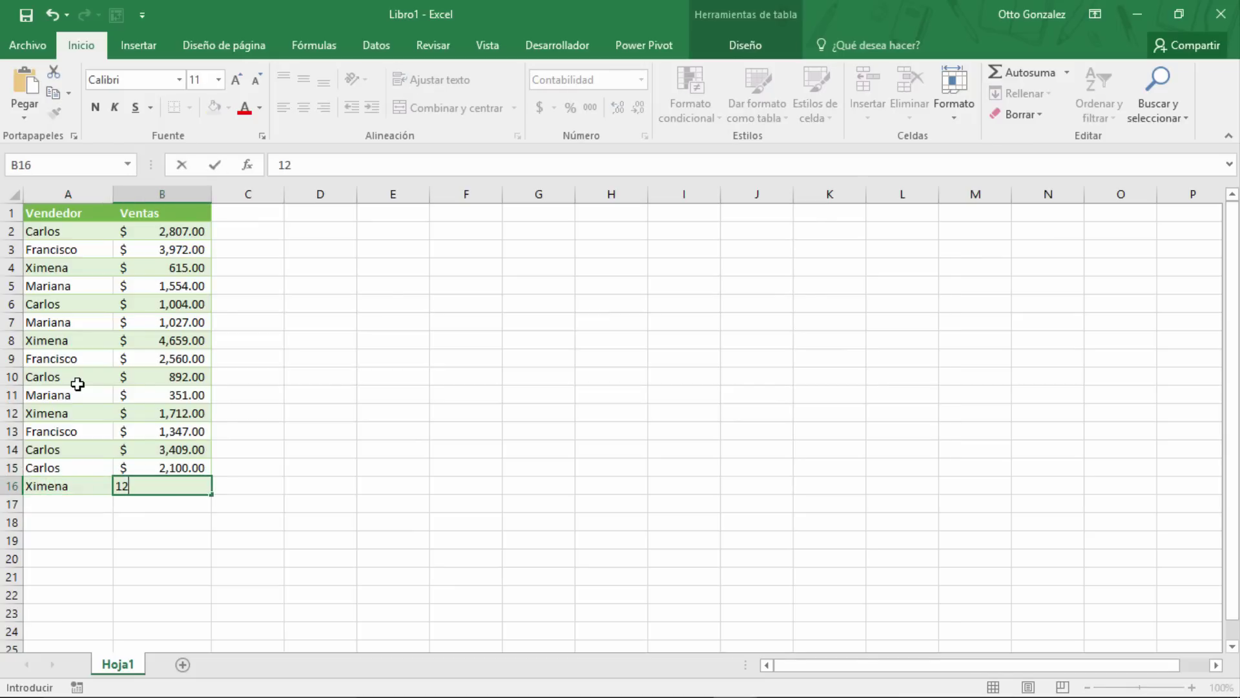
type("39")
key("Return")
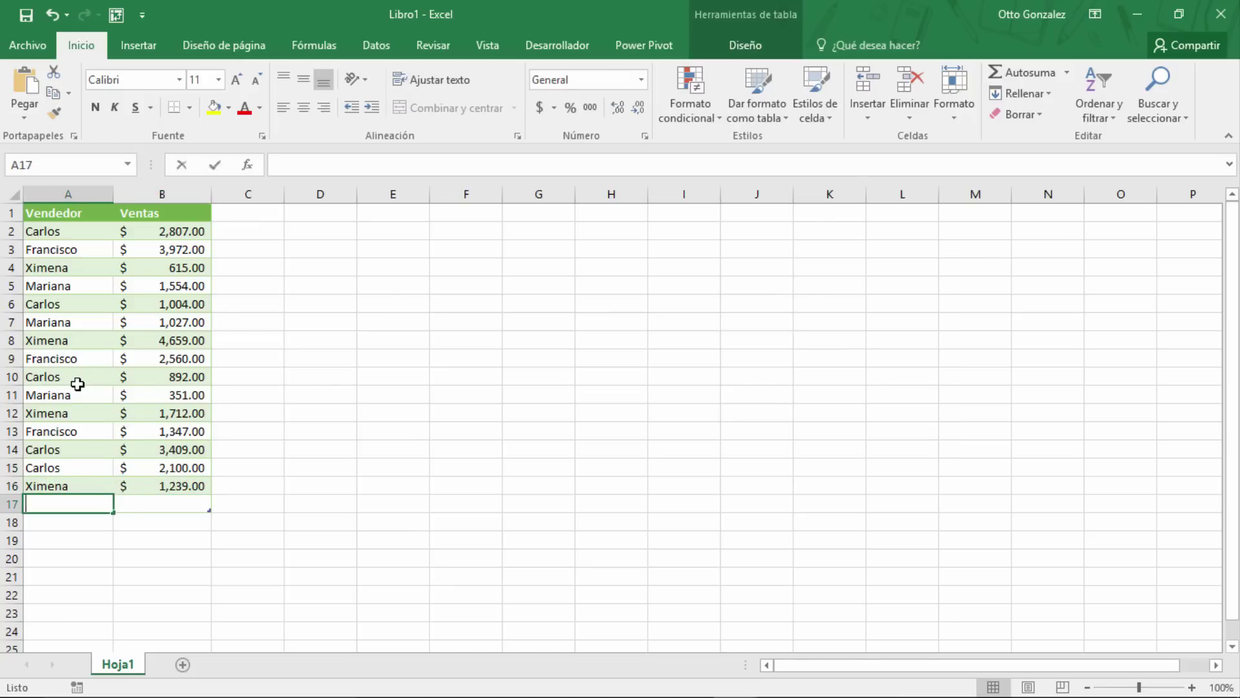
type("m")
key("Tab")
type("4,2")
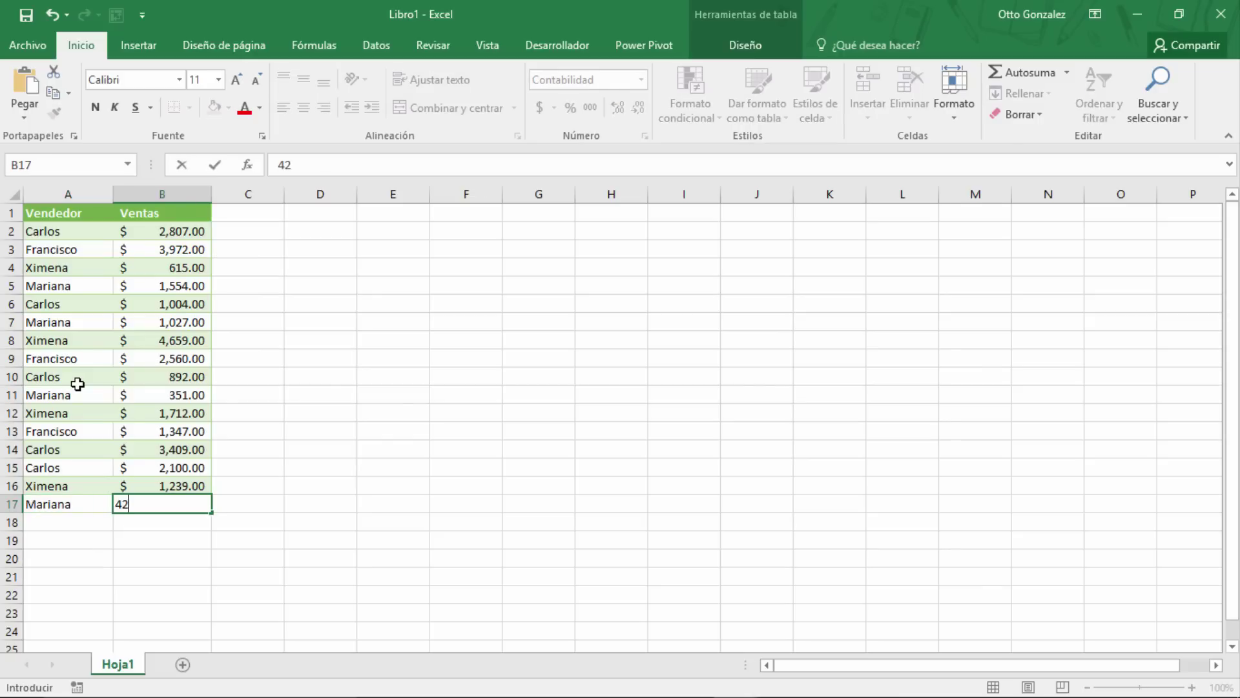
type("00")
key("Return")
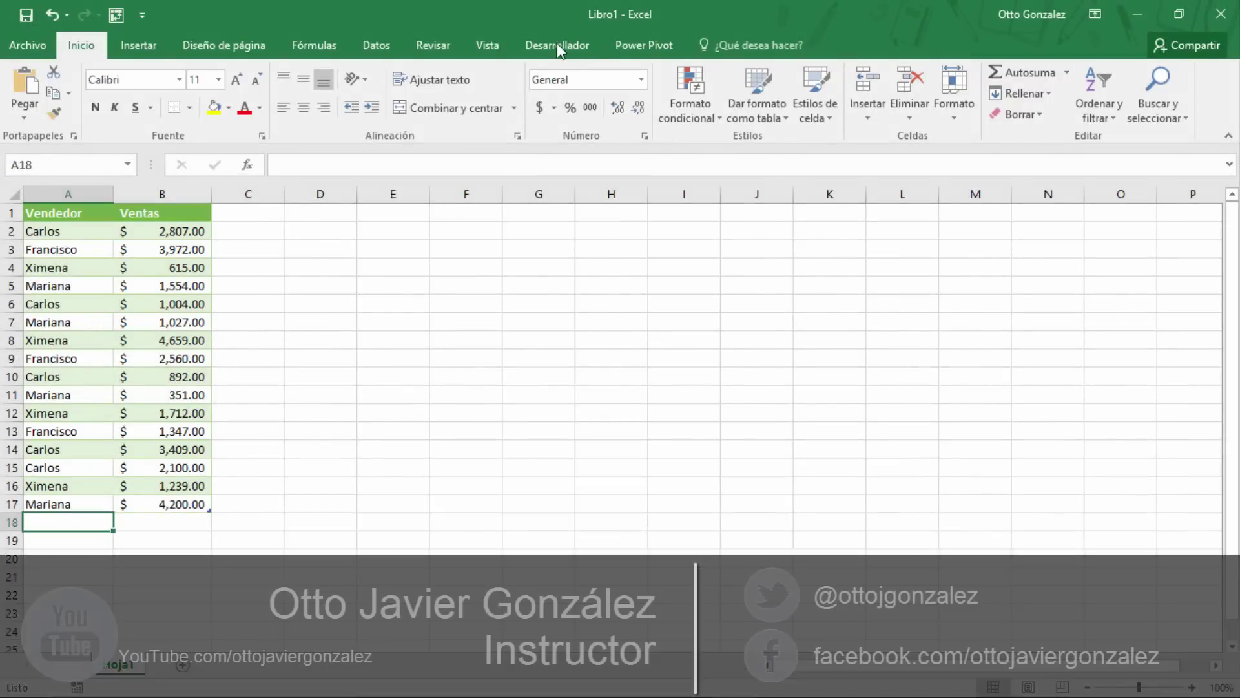
- Open the VBA editor from the Desarrollador tab and insert a new module, Módulo1
left_click(557, 44)
left_click(15, 95)
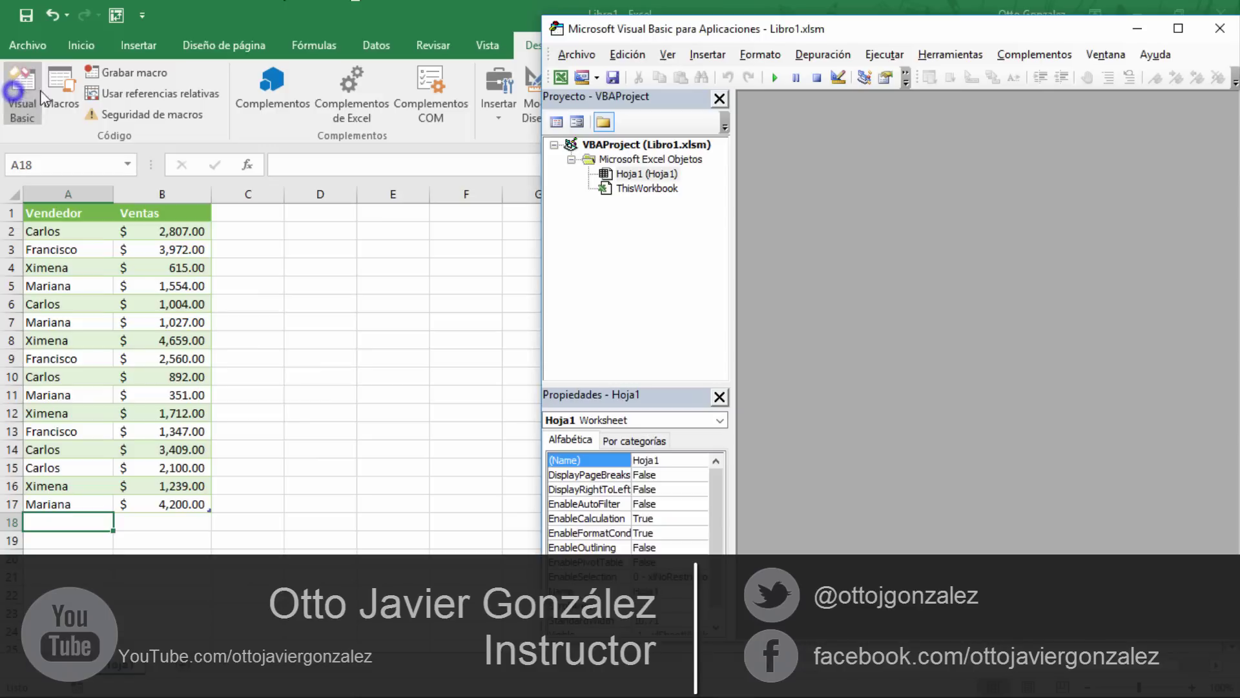
left_click(706, 55)
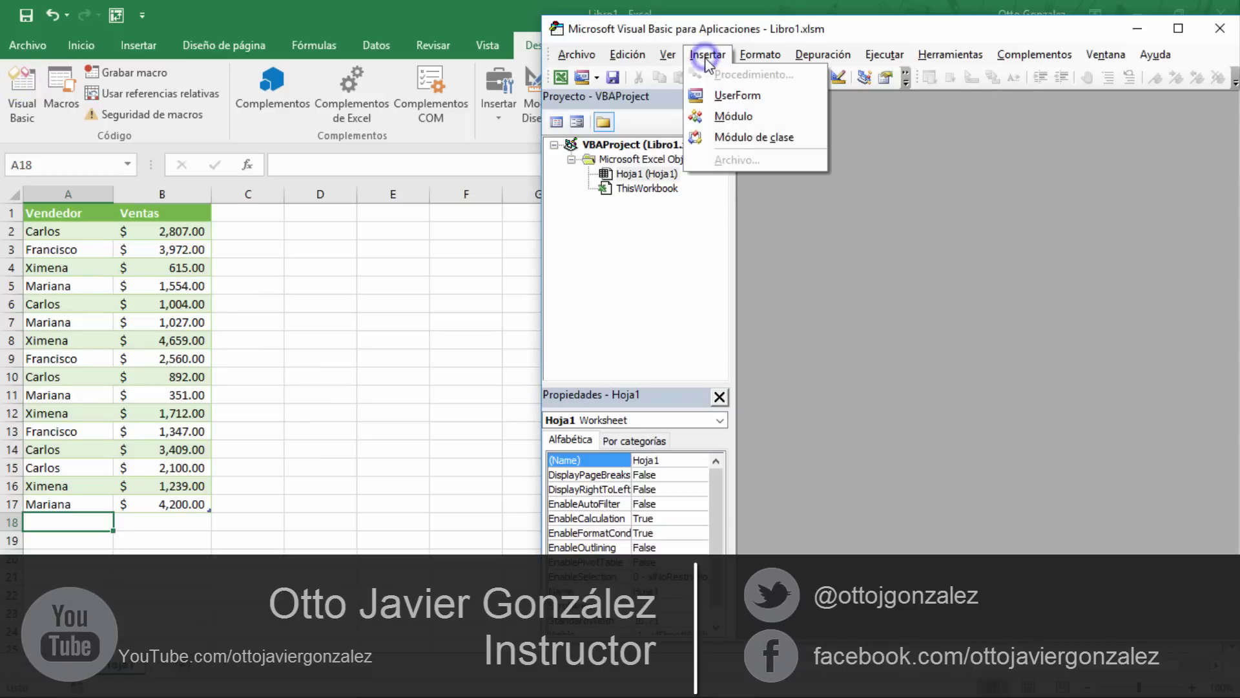
left_click(754, 120)
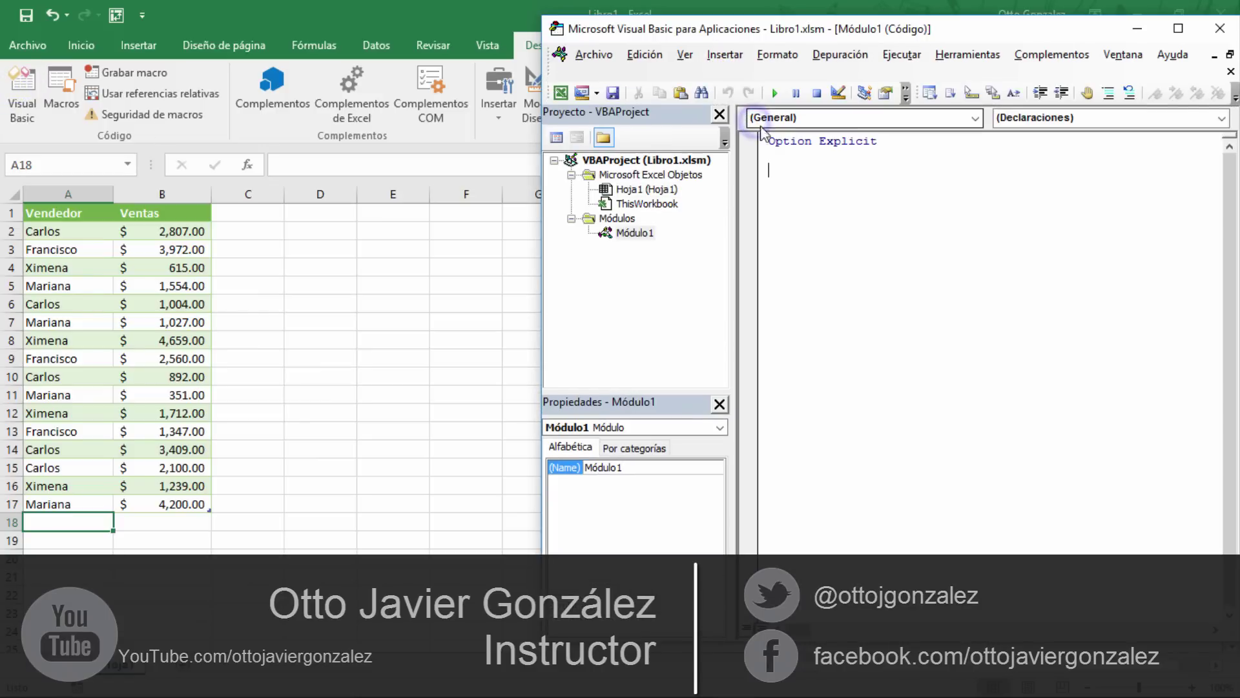
- Write Sub SumarCeldas declaring fila and final As Integer and resultado As Double
type("sub")
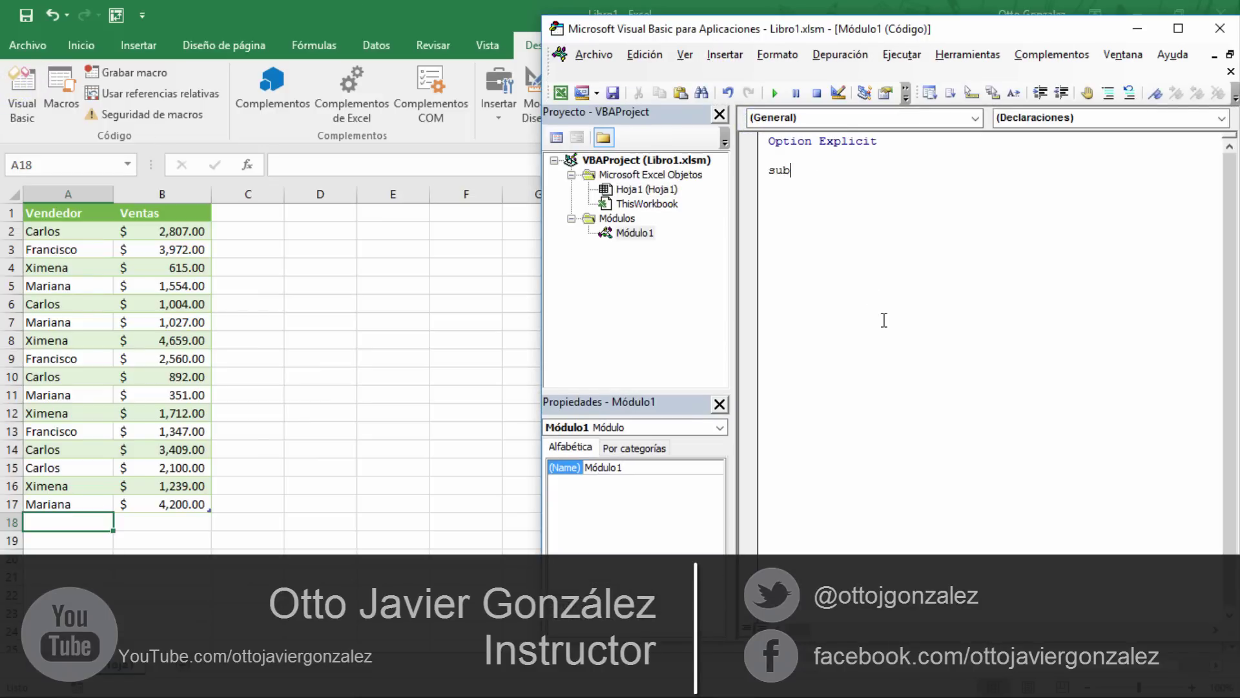
type("S")
type("um")
type("ar")
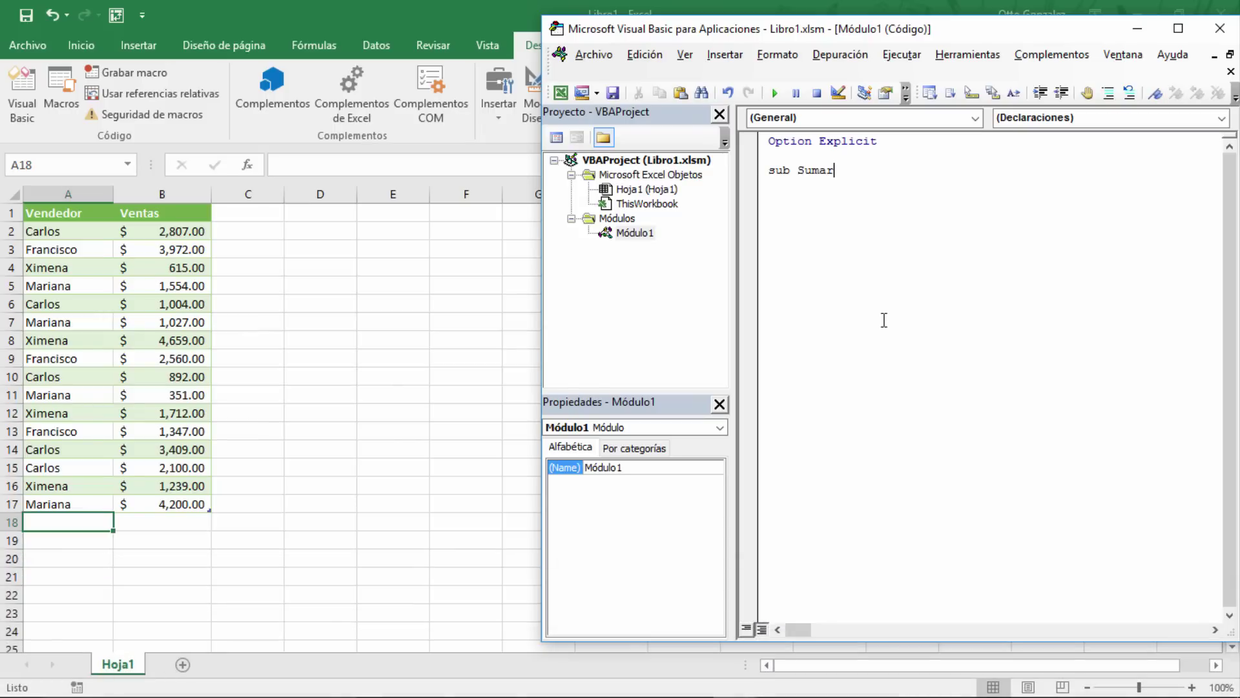
type("Celdas")
key("Return")
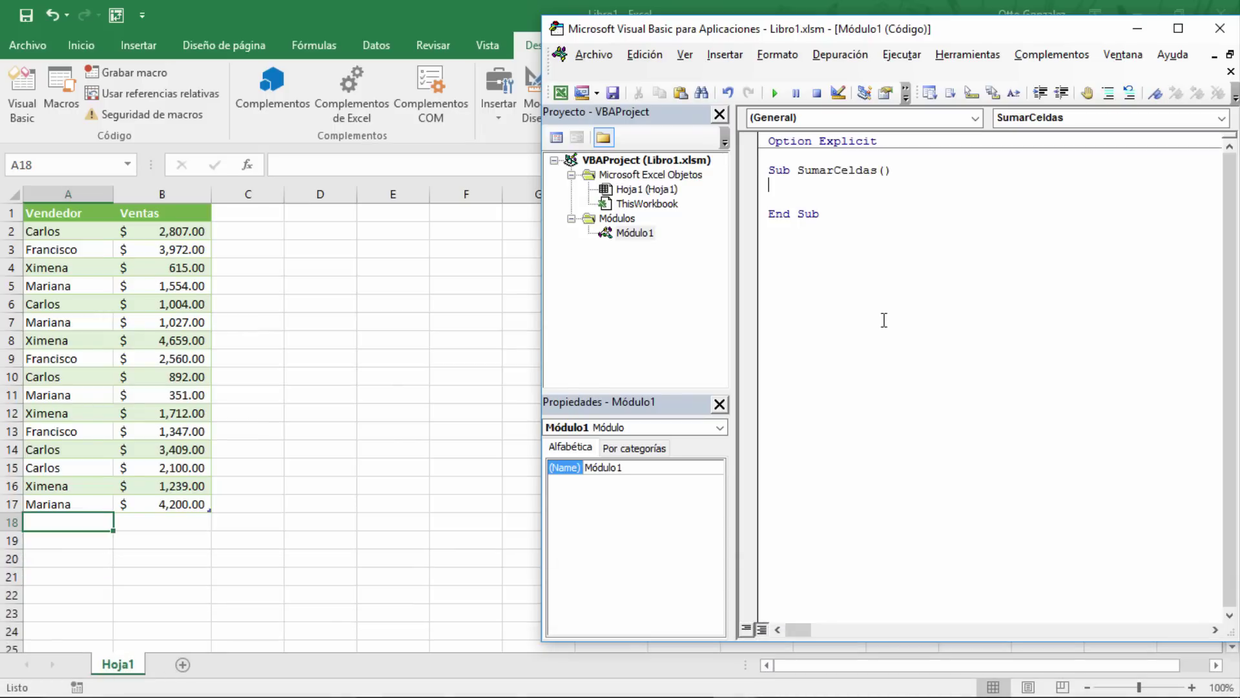
type("dim ")
type("fila as ")
type("in")
key("Return")
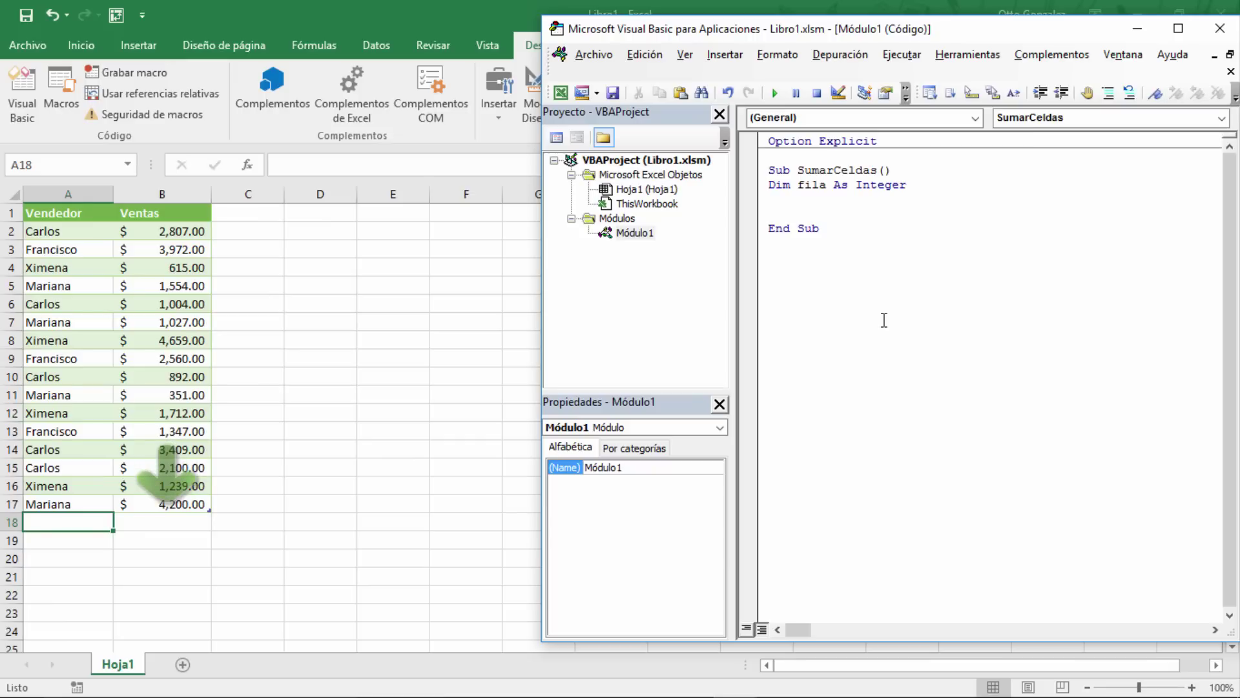
type("dim fi")
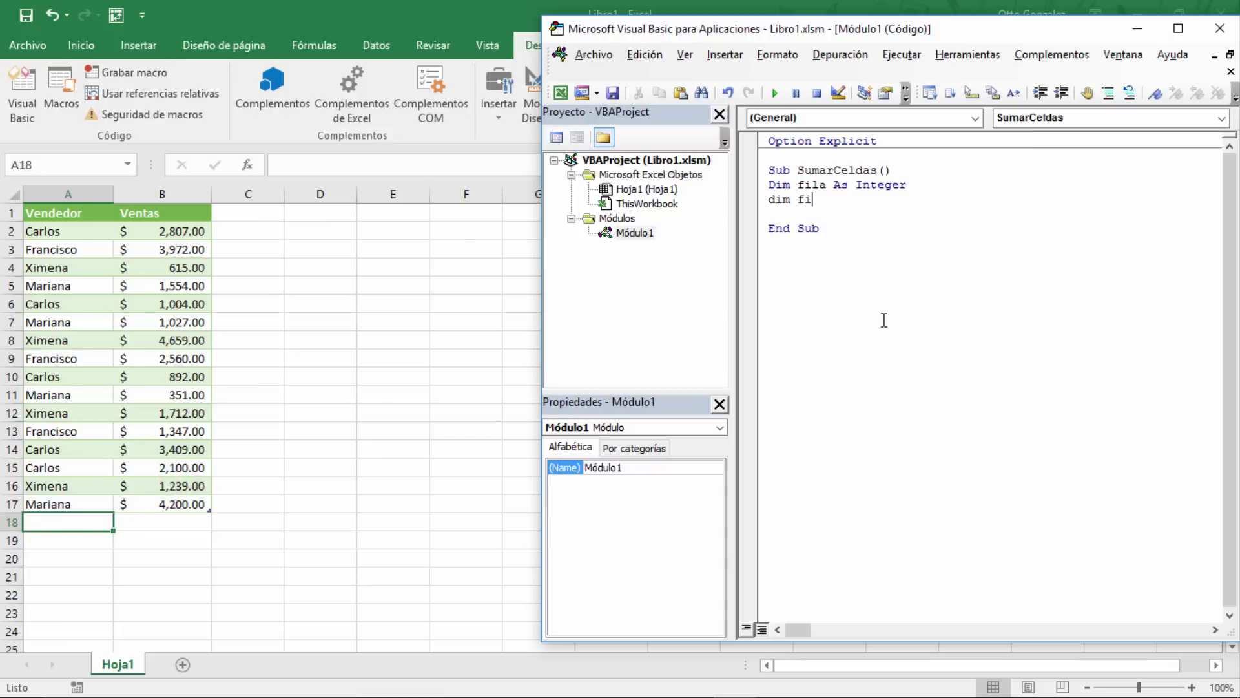
type("nal ")
type("as Integer")
key("Return")
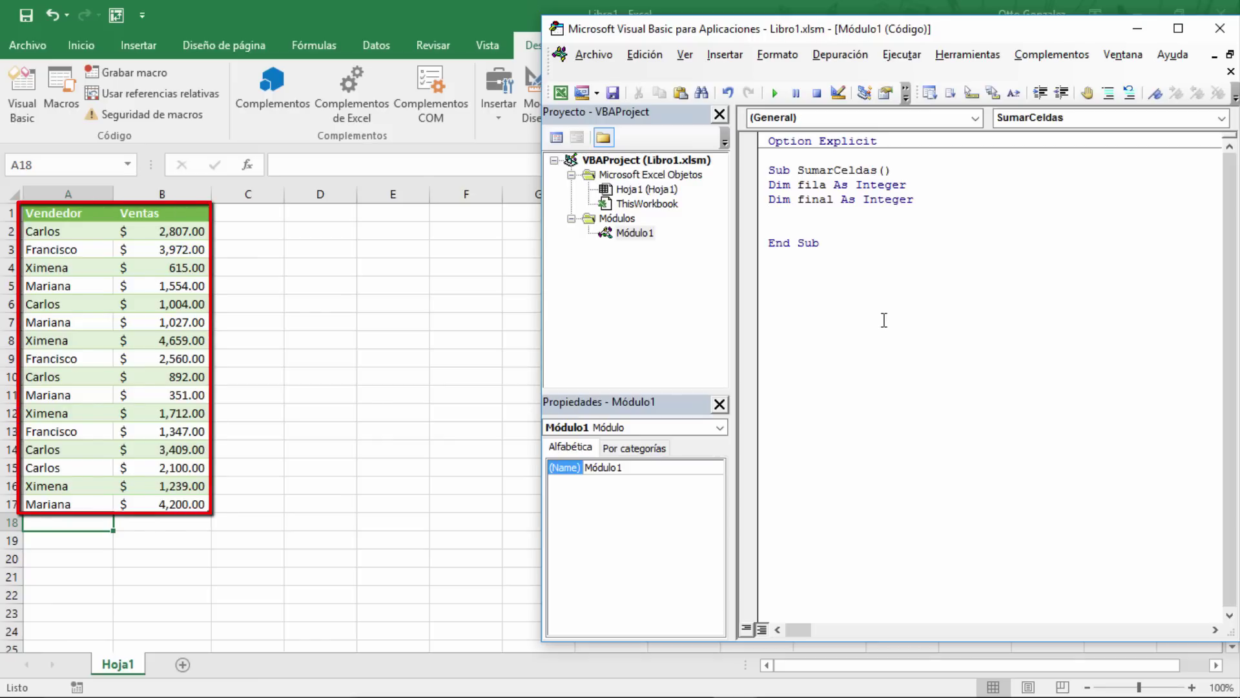
type("dim resultado")
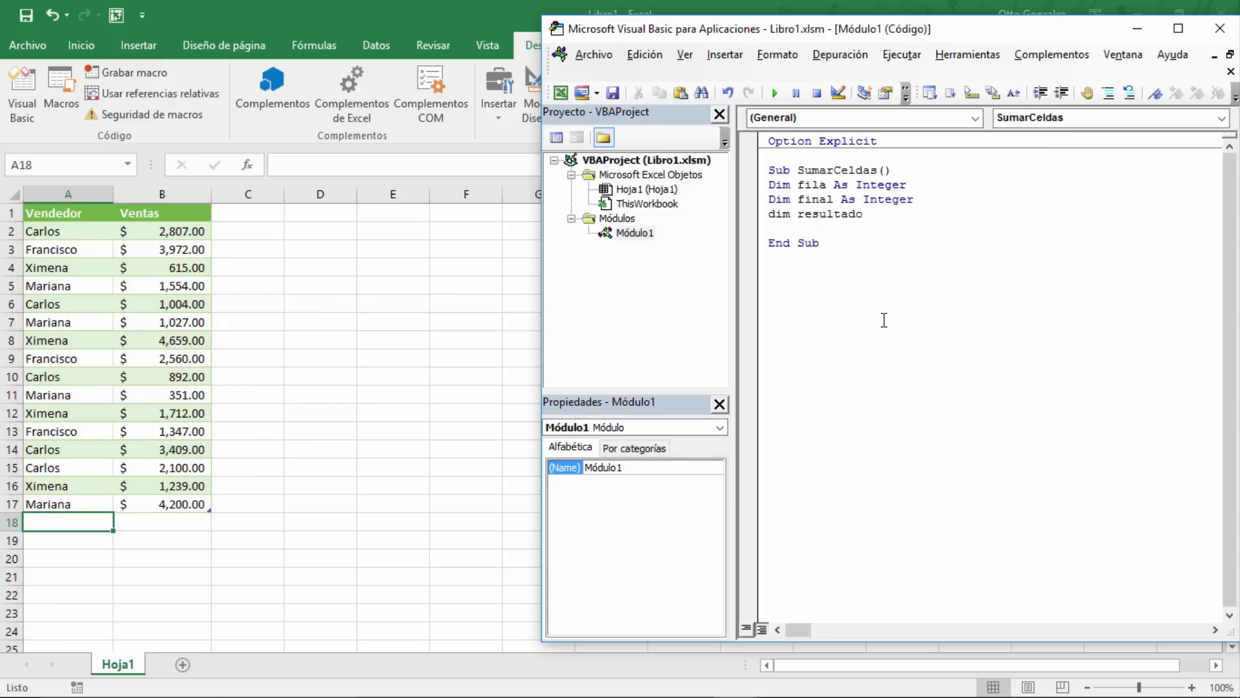
type(" as Double")
key("Return")
key("Return")
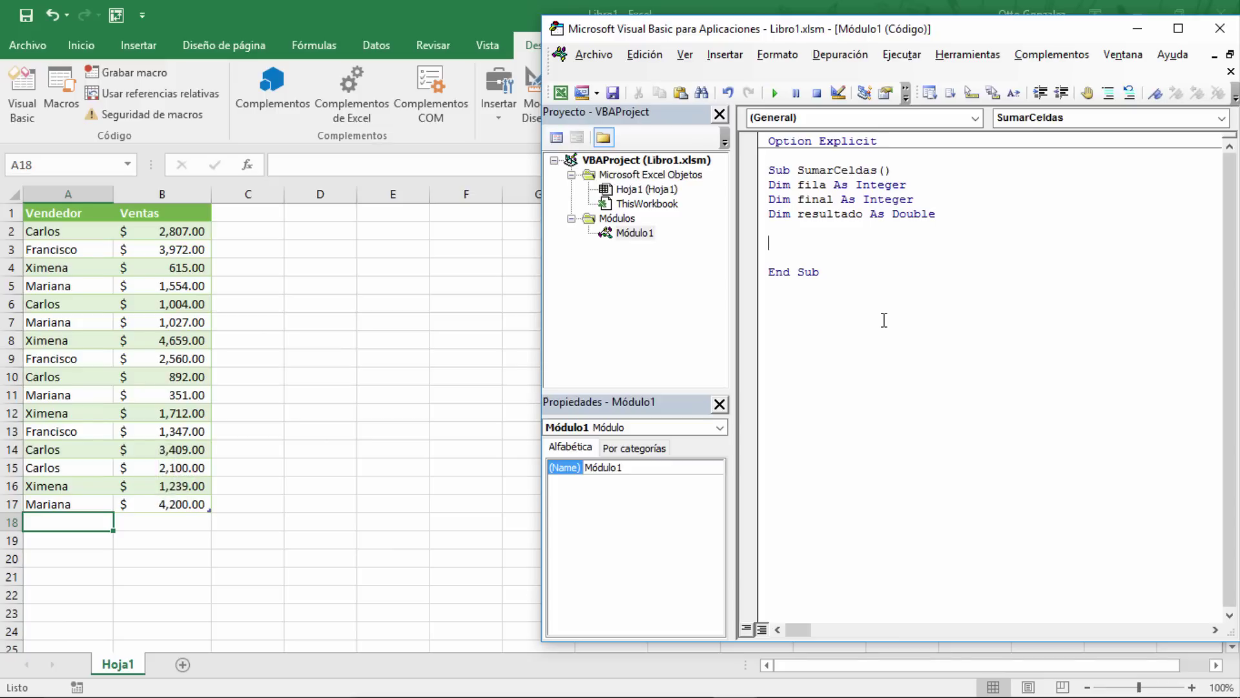
- Set final = Range("B1").End(xlDown).Row to find the last Ventas row
type("final")
type("=range")
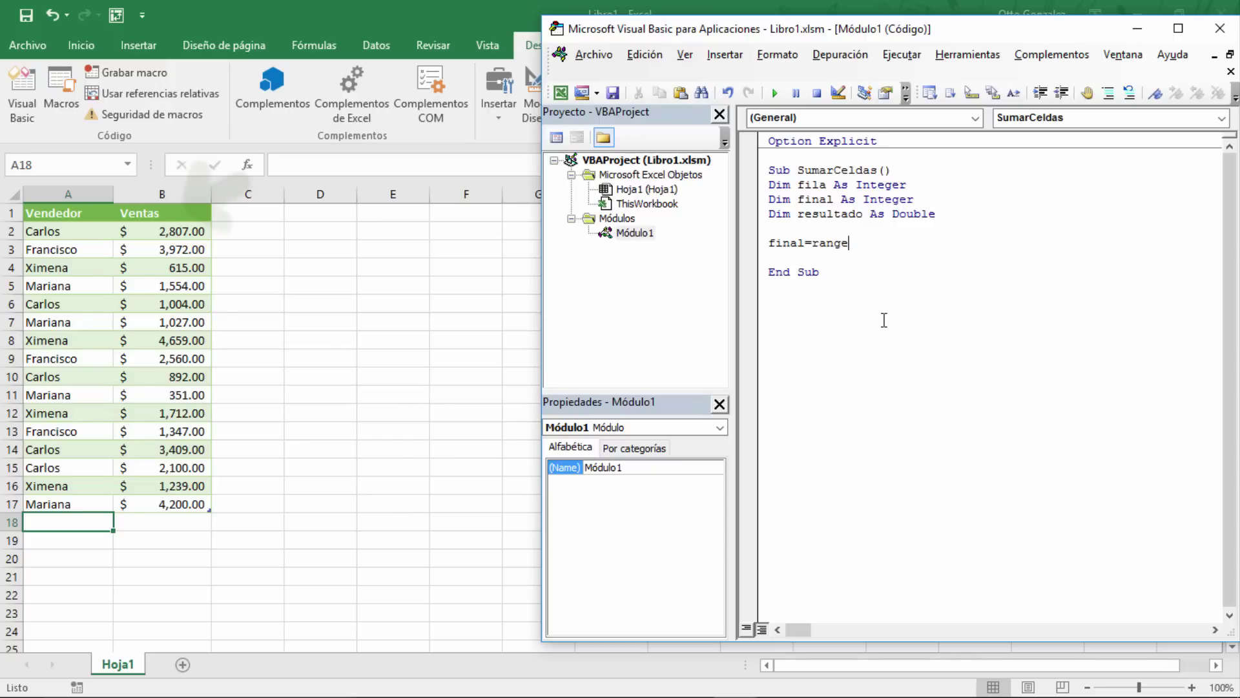
type("(\"")
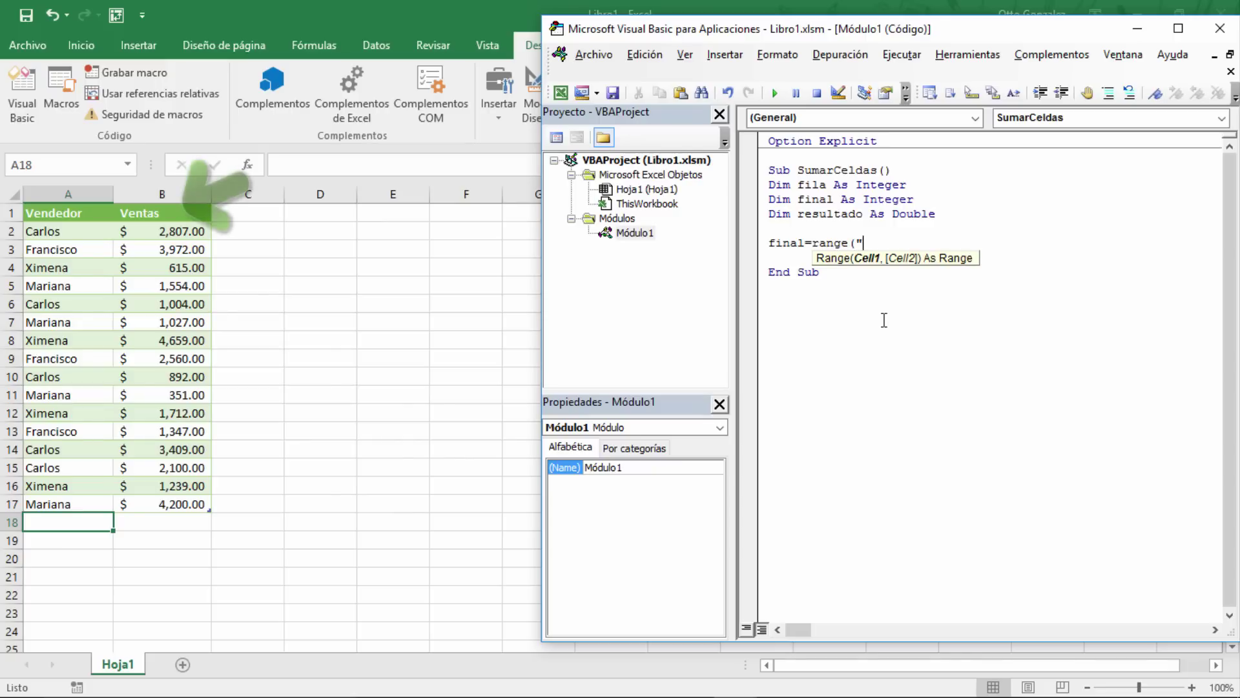
type("B1\"")
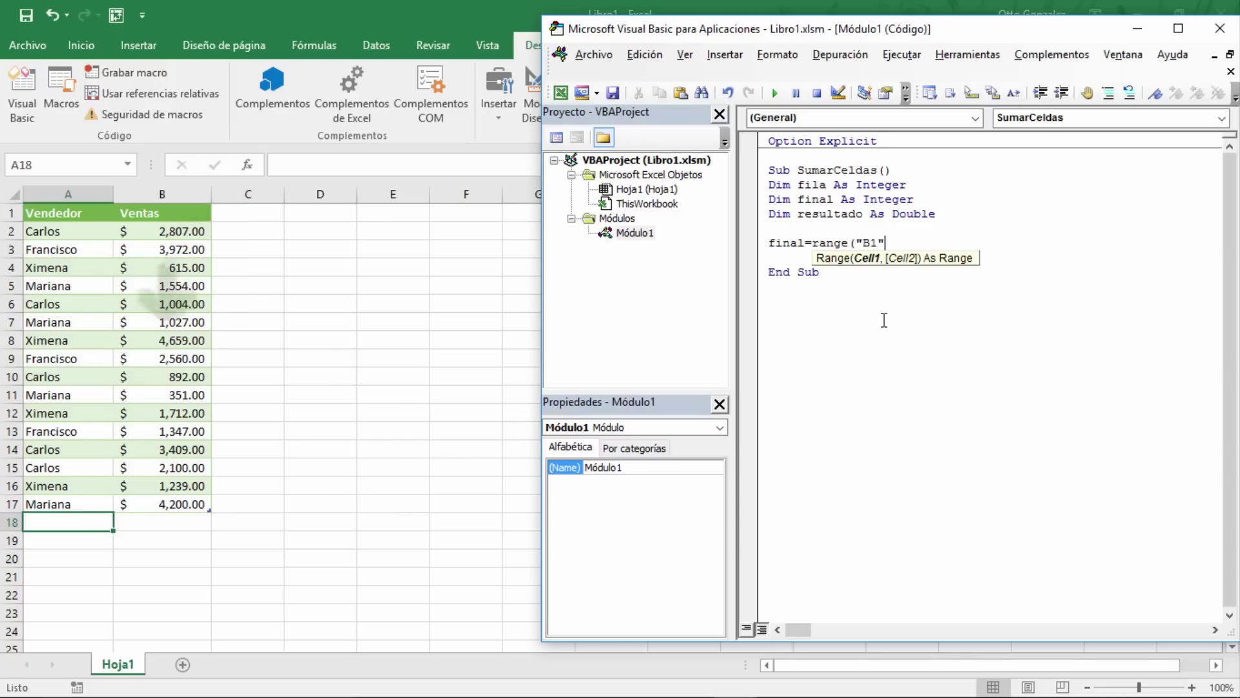
type(").en")
key("Tab")
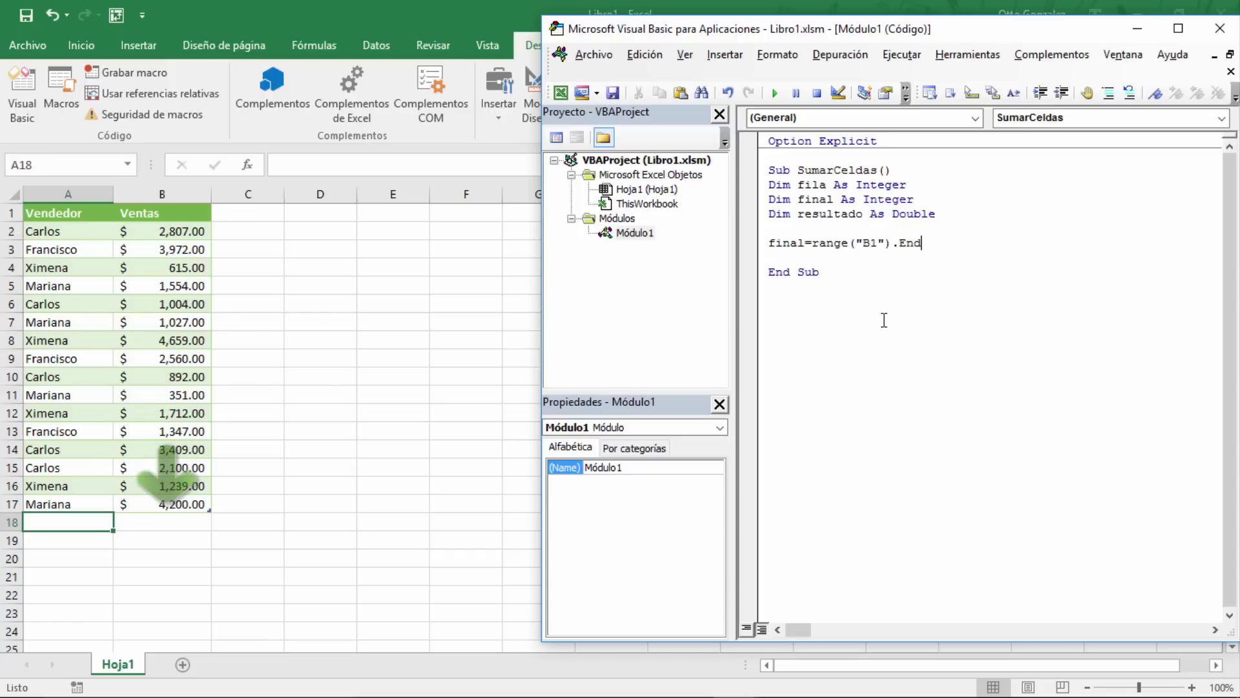
type("(xld")
key("Tab")
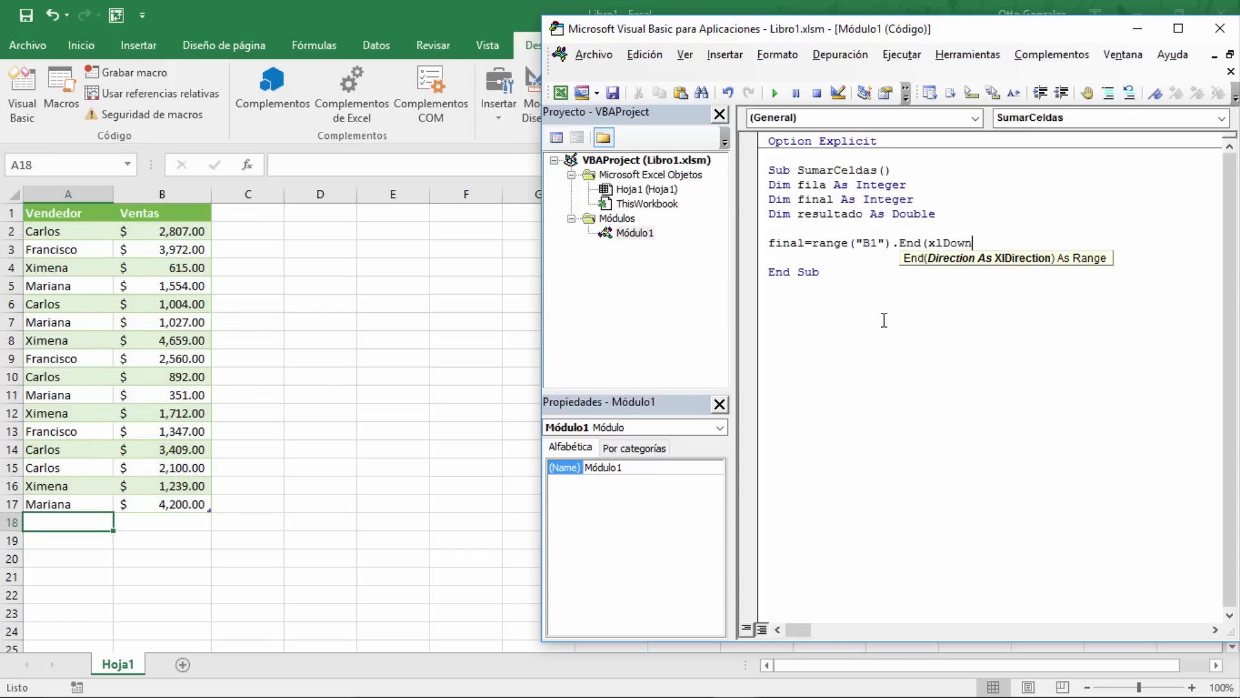
type(").ro")
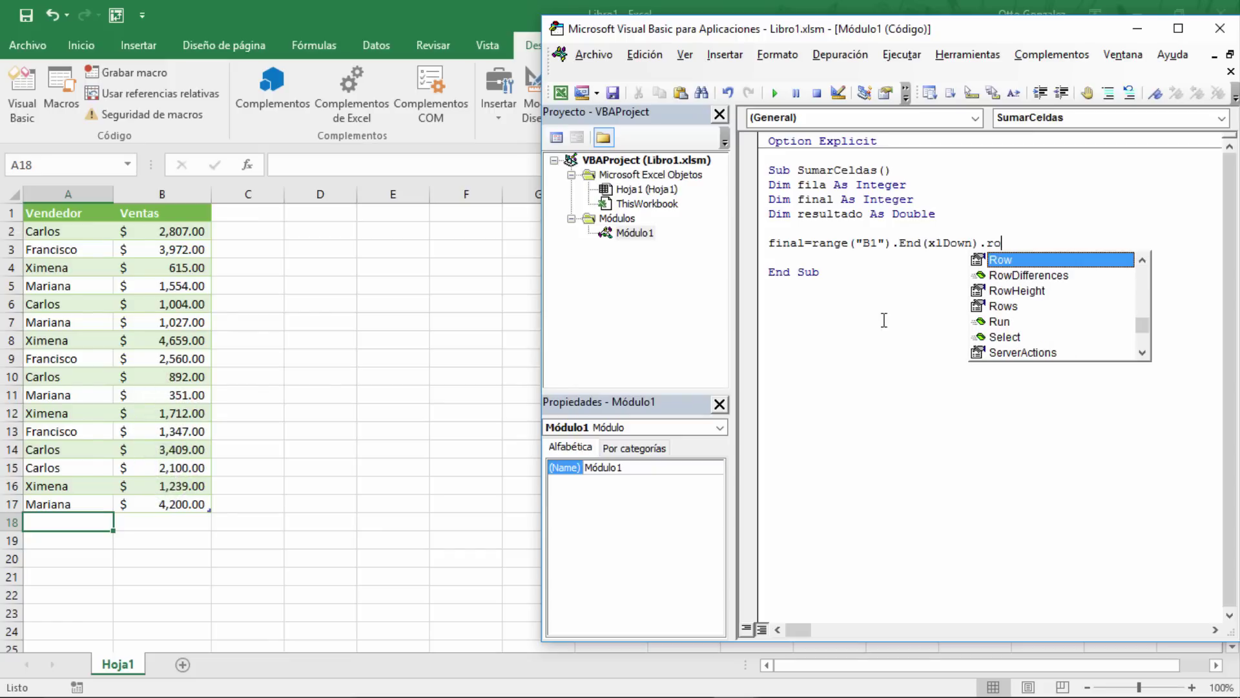
key("Tab")
key("Return")
key("Return")
- Initialise resultado = 0 and begin the loop For fila = 2 To final
key("Tab")
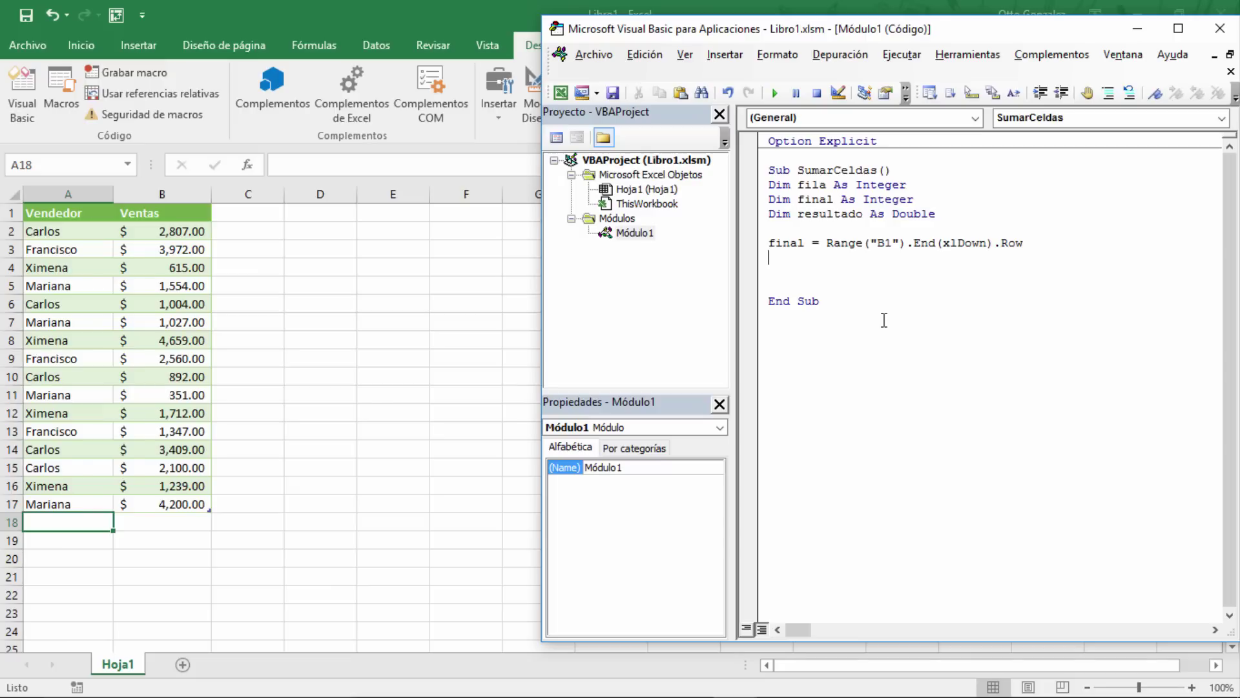
type("res")
type("ultado =")
type(" 0")
key("Return")
key("Return")
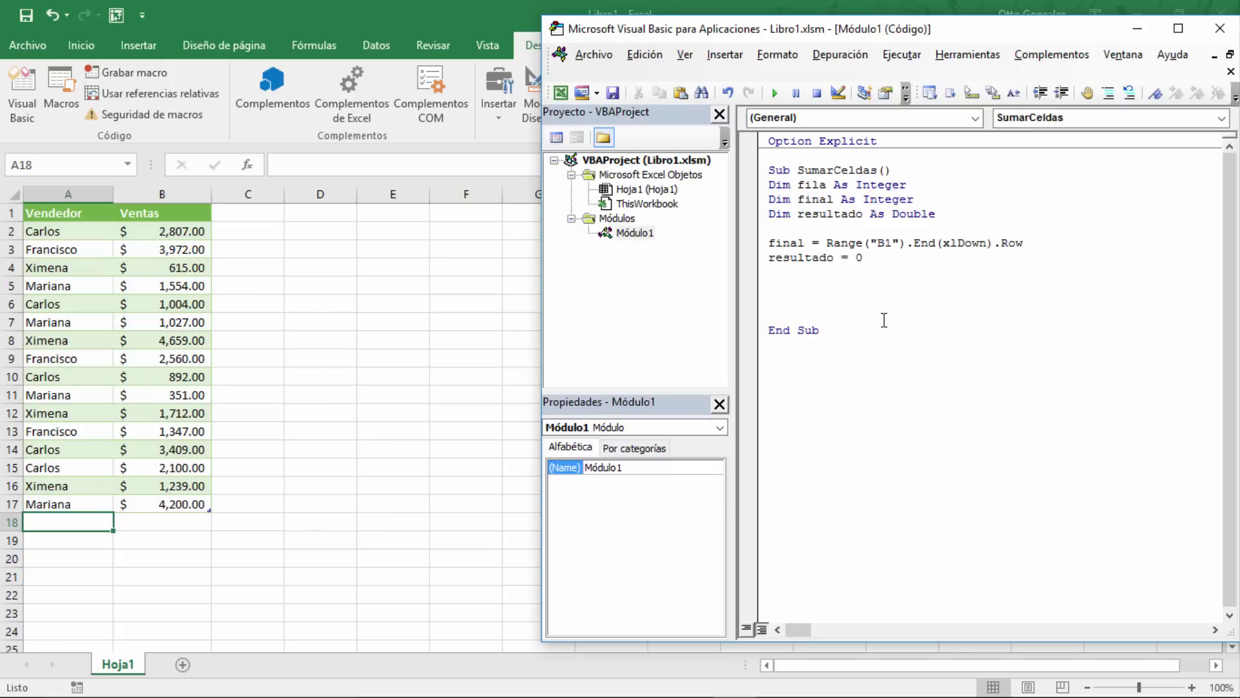
type("for f")
type("ila=")
type("2 to fina")
type("l")
- Add resultado = resultado + Cells(fila, 2) and Cells(final + 2, 2) = resultado inside the loop
key("Return")
key("Tab")
key("Tab")
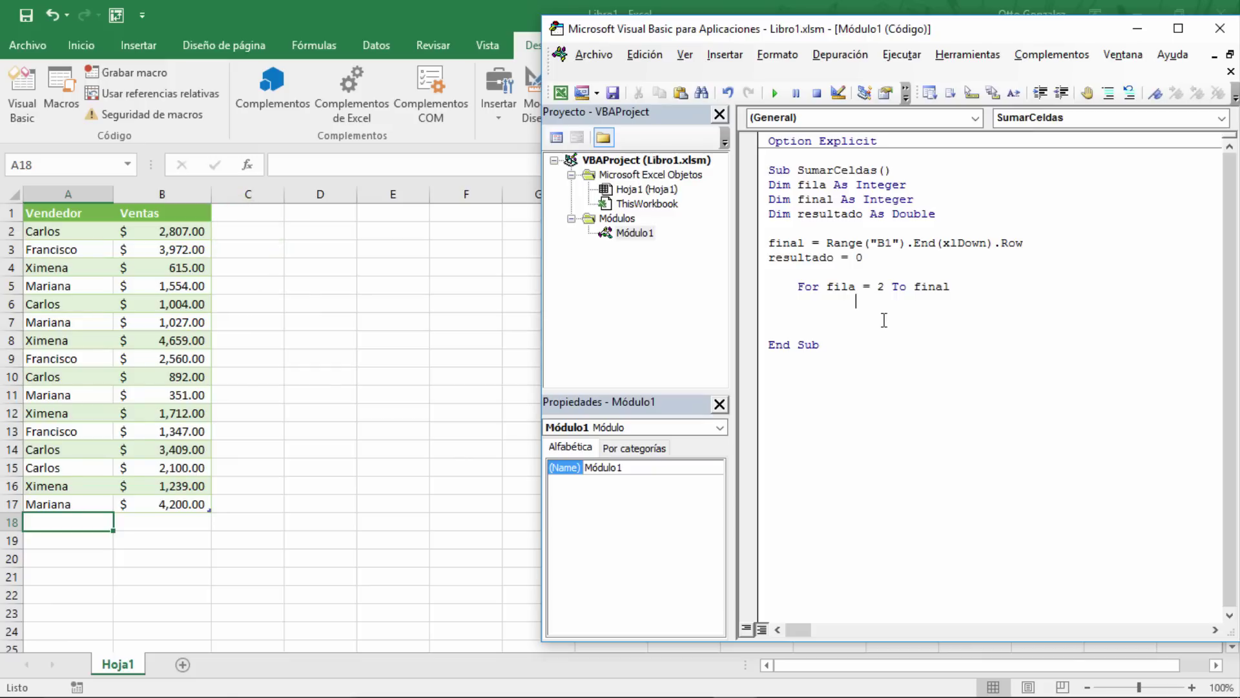
type("res")
type("ultado=")
type("resultado")
type("+cells")
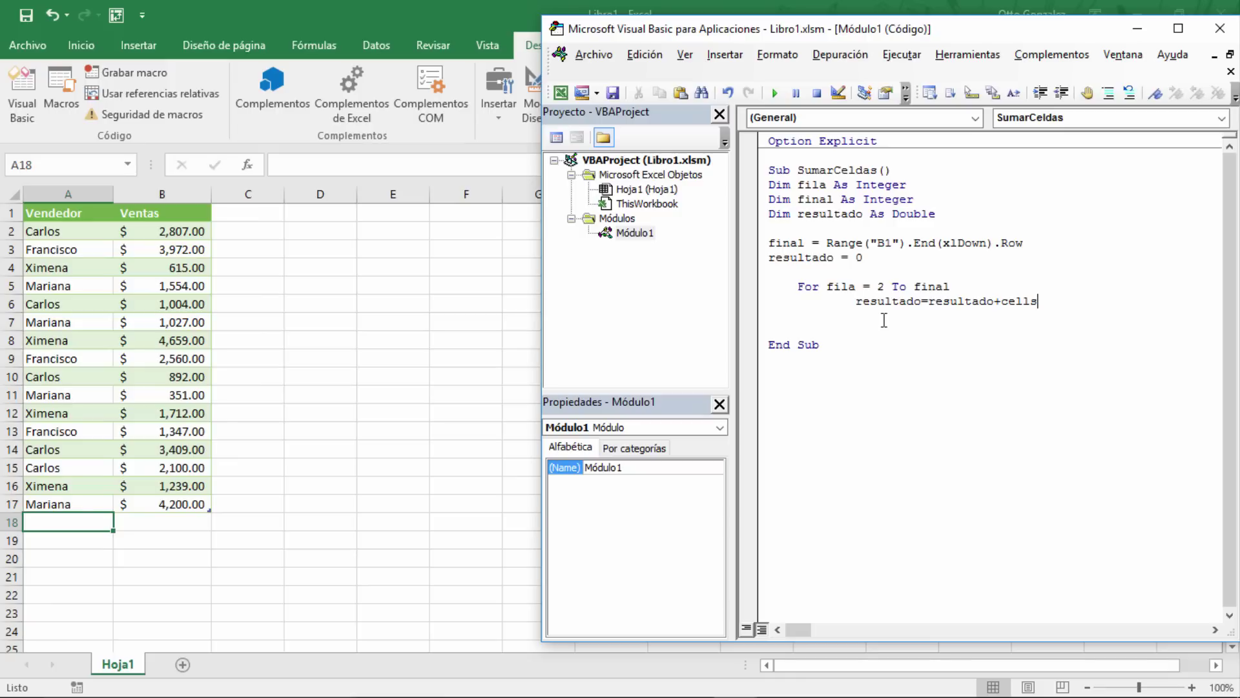
type("(fila")
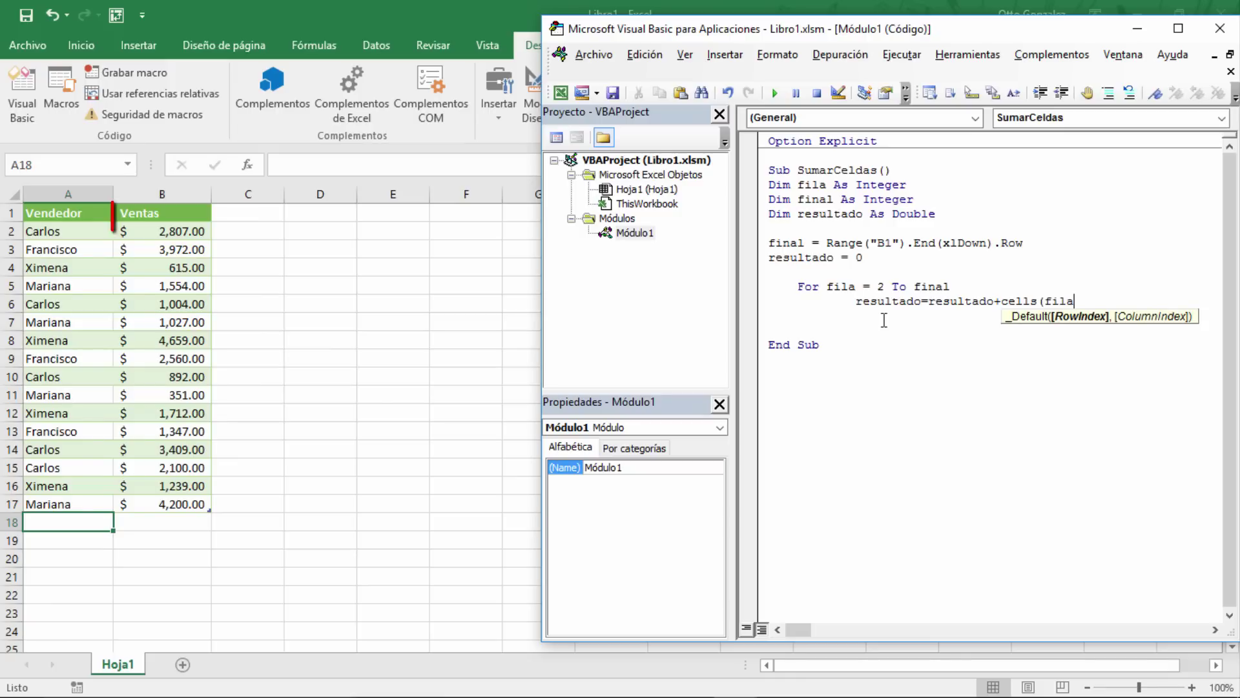
type(",2")
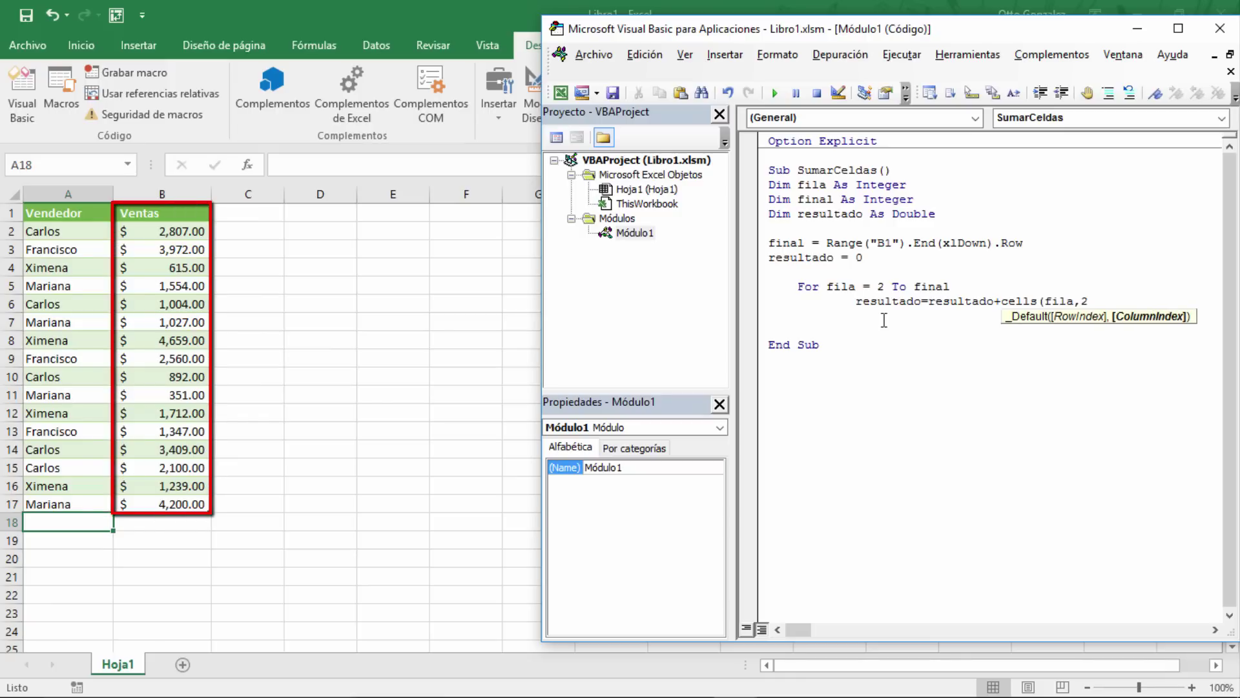
type(")")
key("Return")
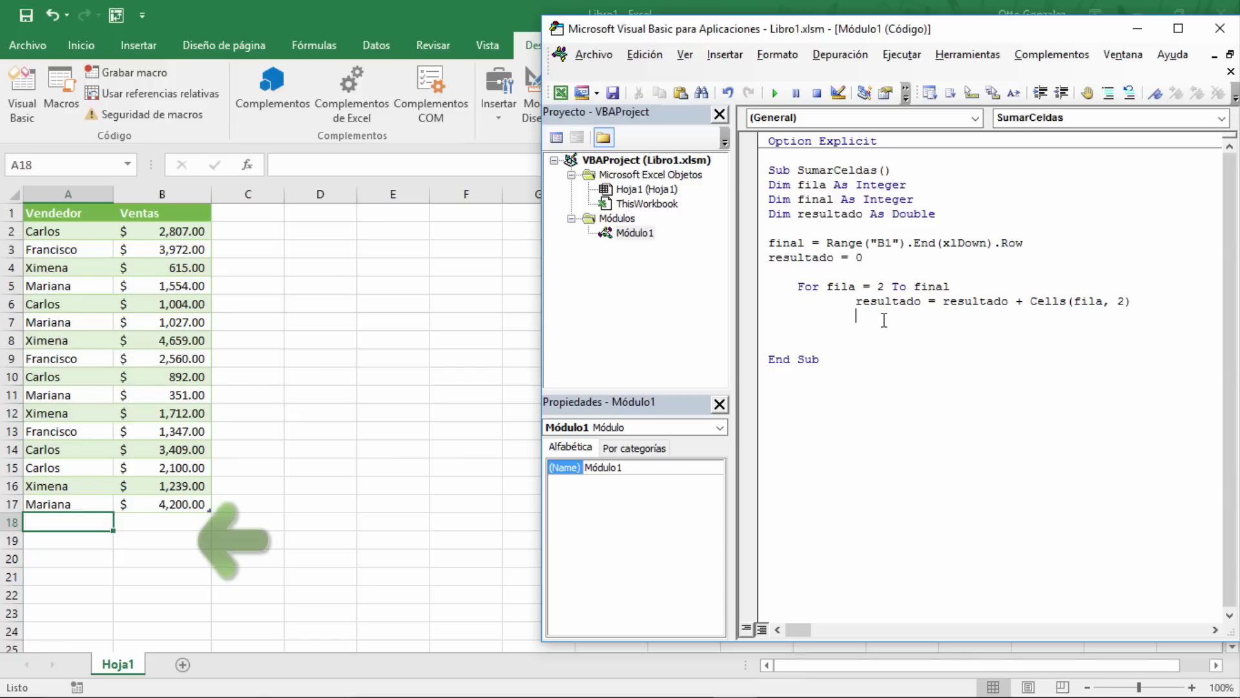
type("cell")
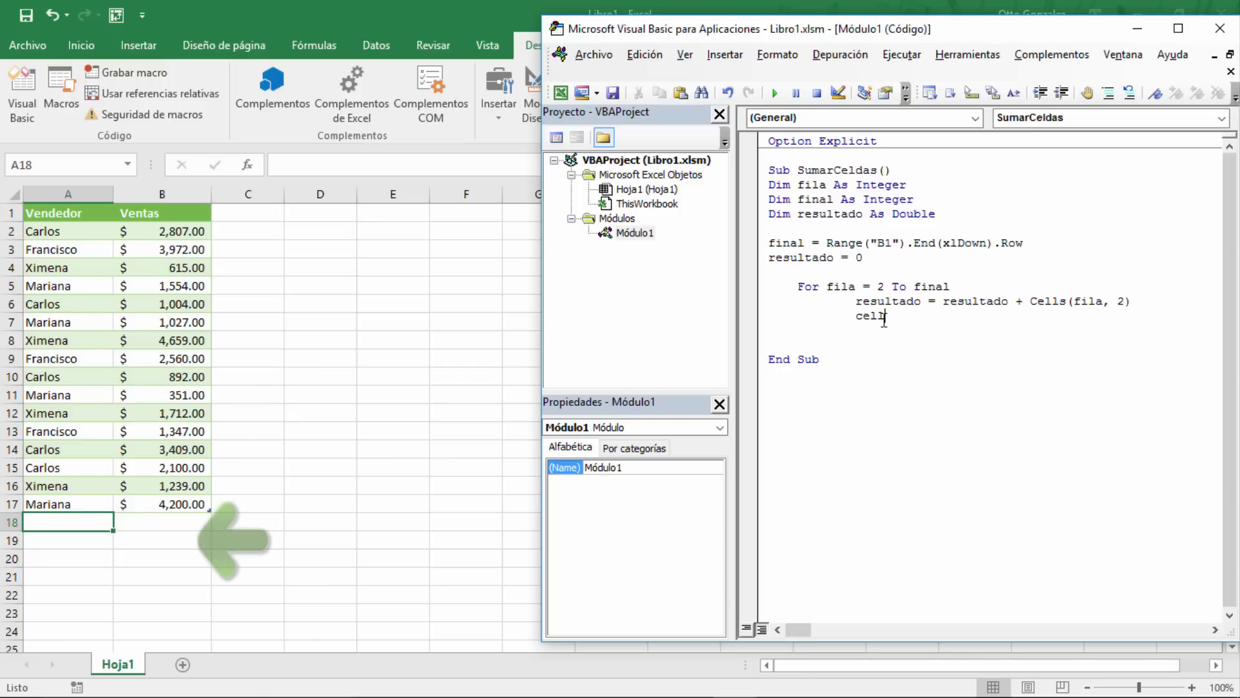
type("s(")
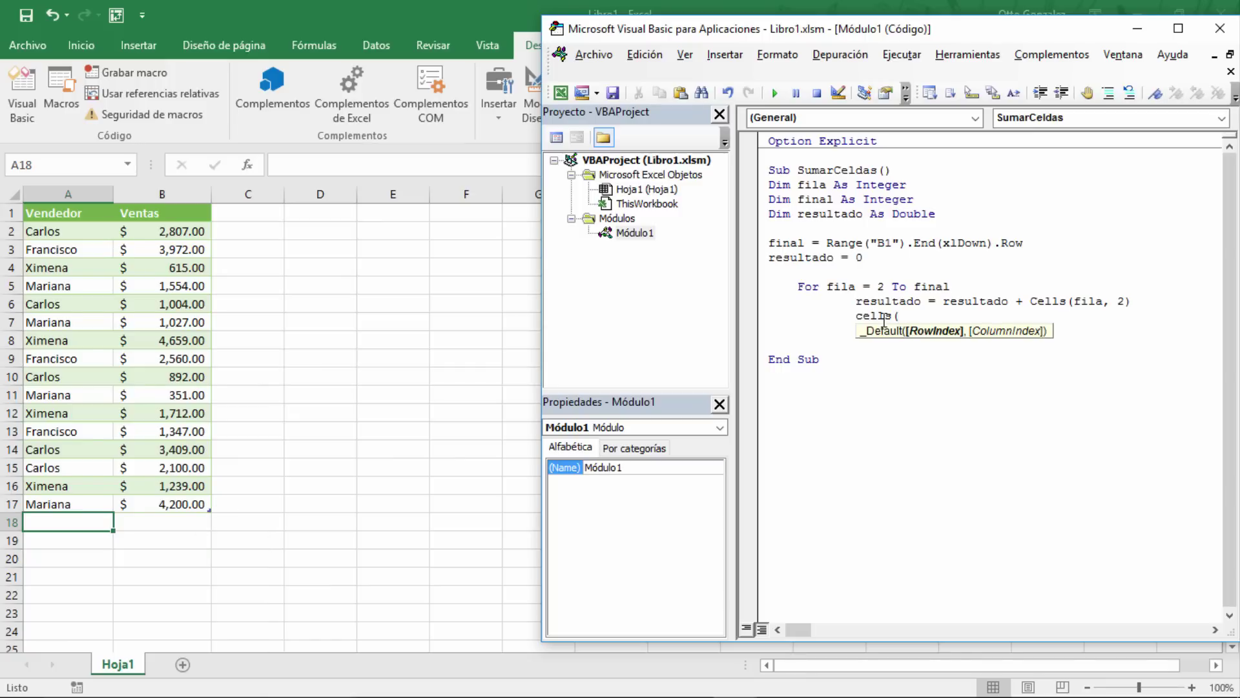
type("final+")
type("2,")
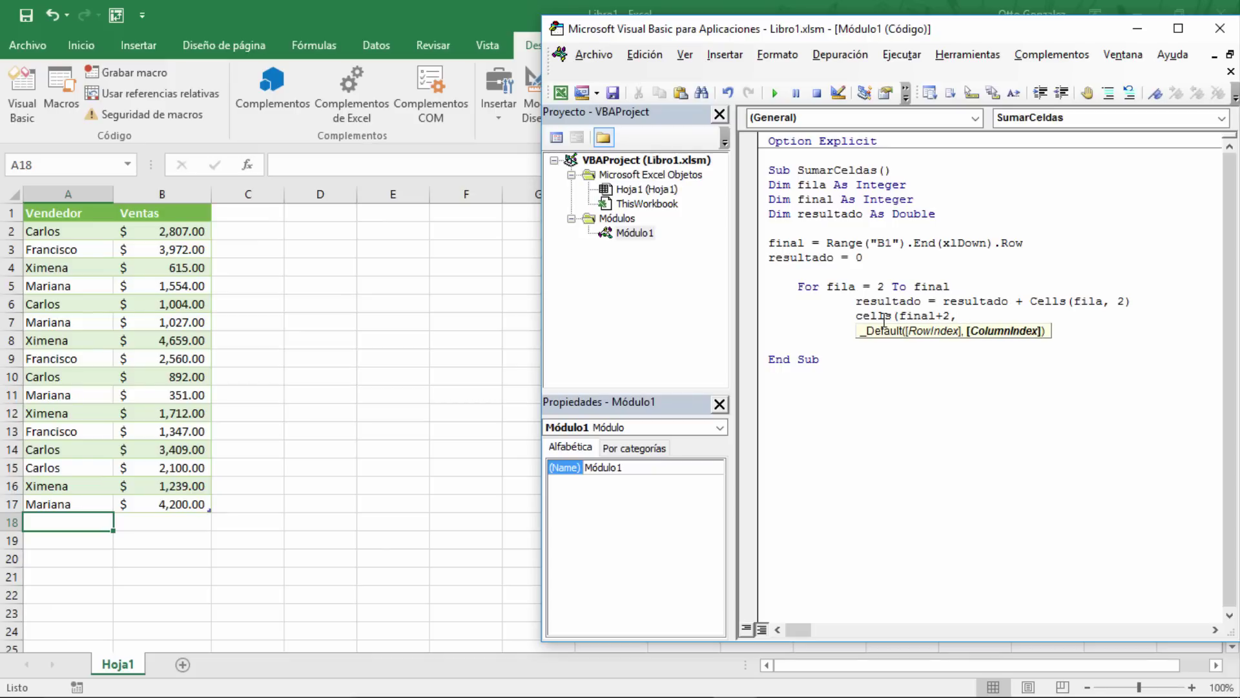
type("2)=")
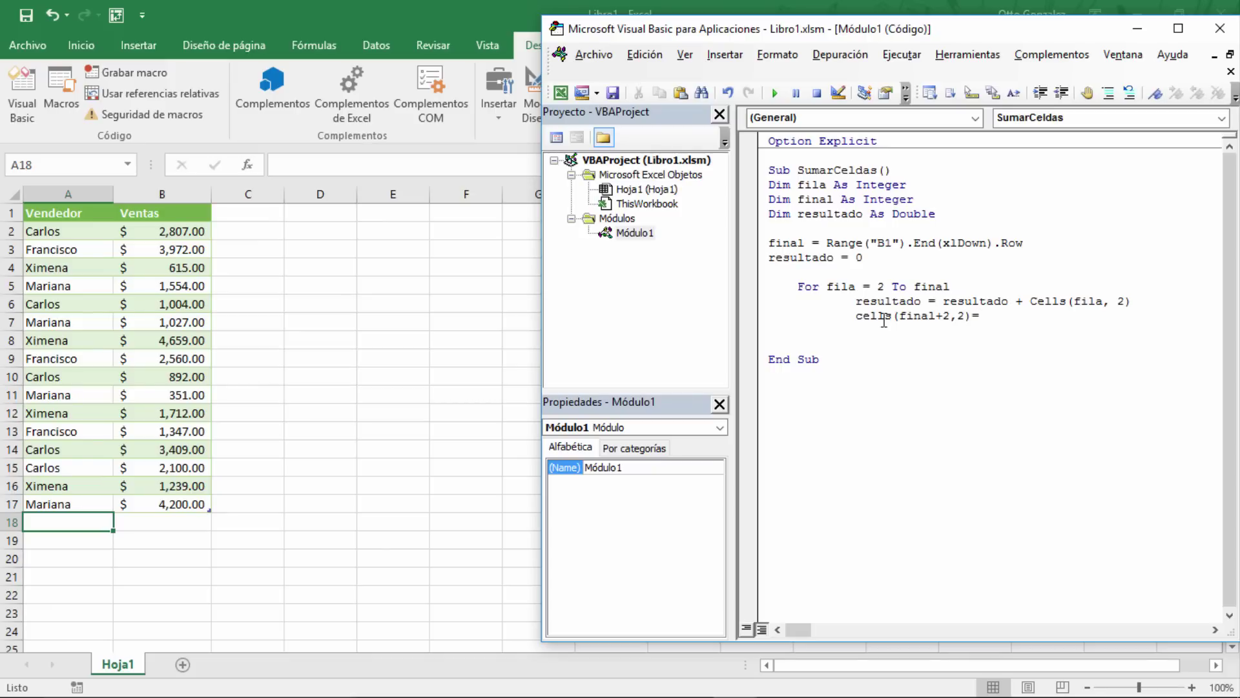
type("resultado")
key("Return")
- Close the loop with Next fila and run the macro, writing 33,448.00 below the table
type("n")
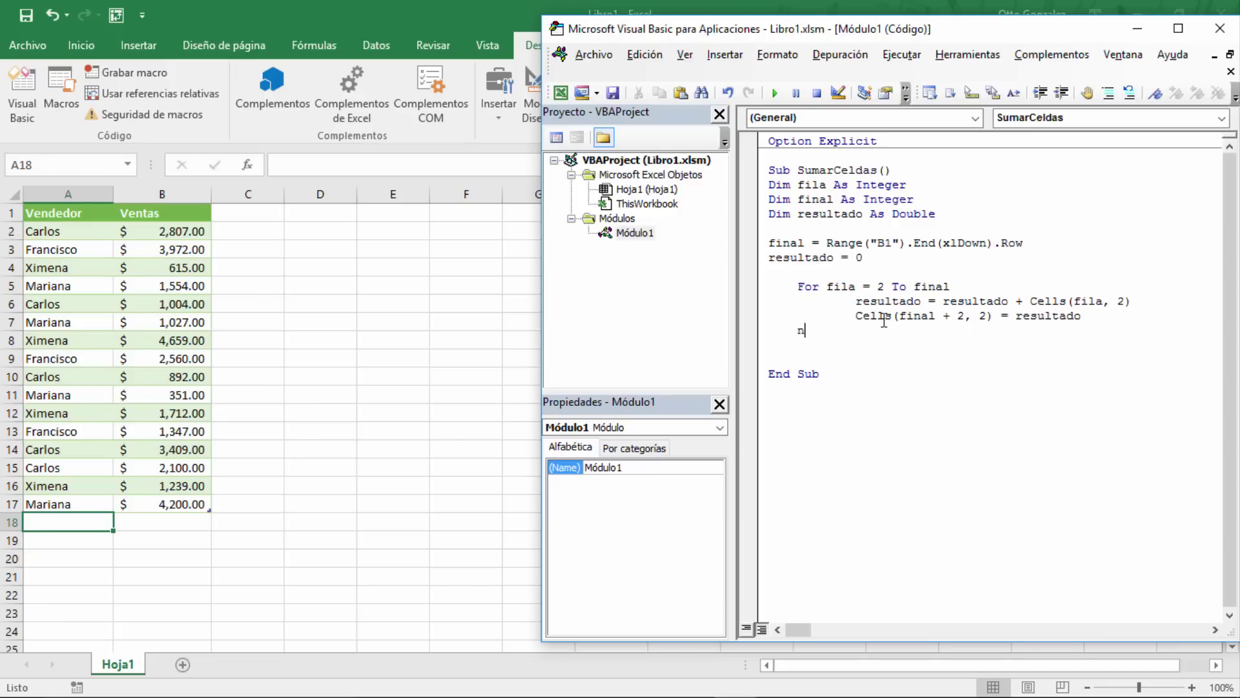
type("ext fila")
key("Down")
left_click(774, 92)
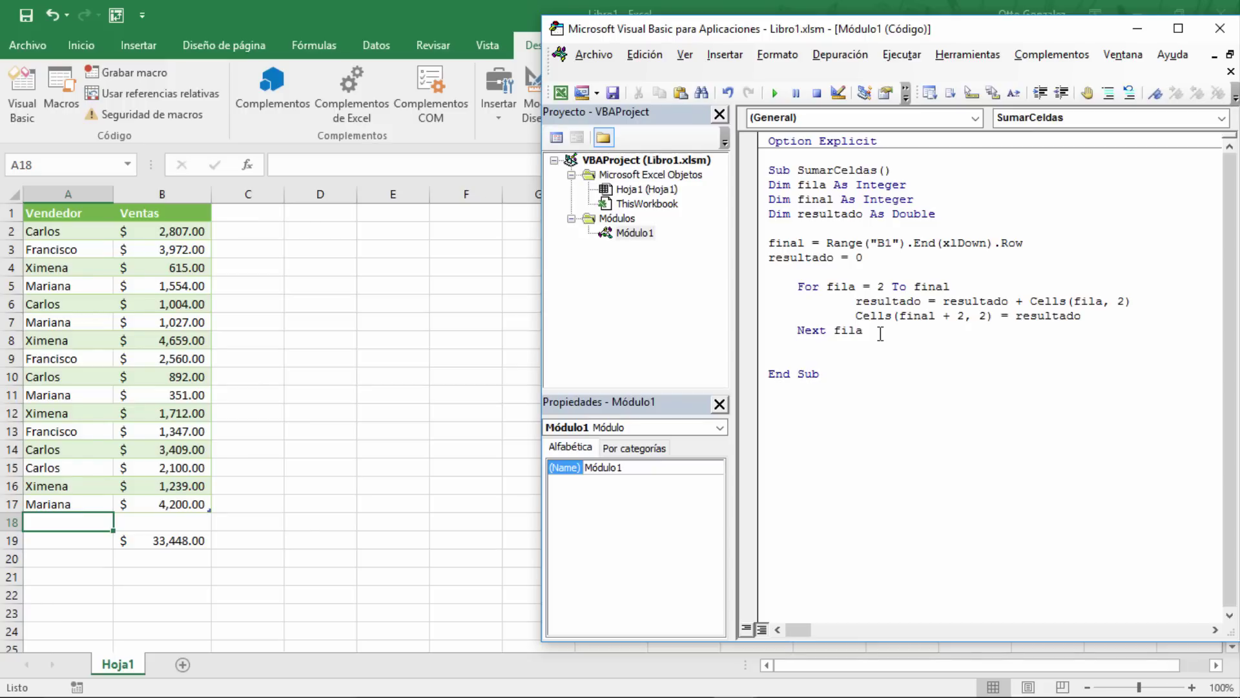
- Insert If Cells(fila, 1) Like "Mariana" Then at the start of the loop body
left_click(956, 288)
key("Return")
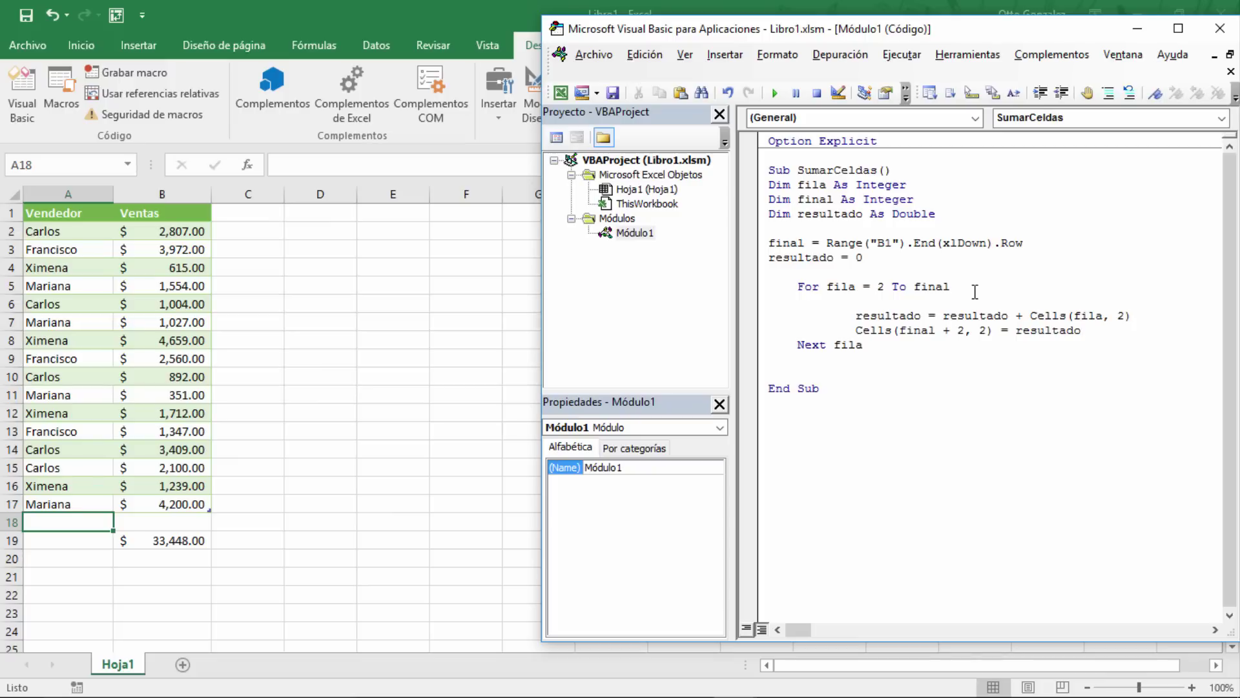
key("Tab")
type("if cel")
type("ls(")
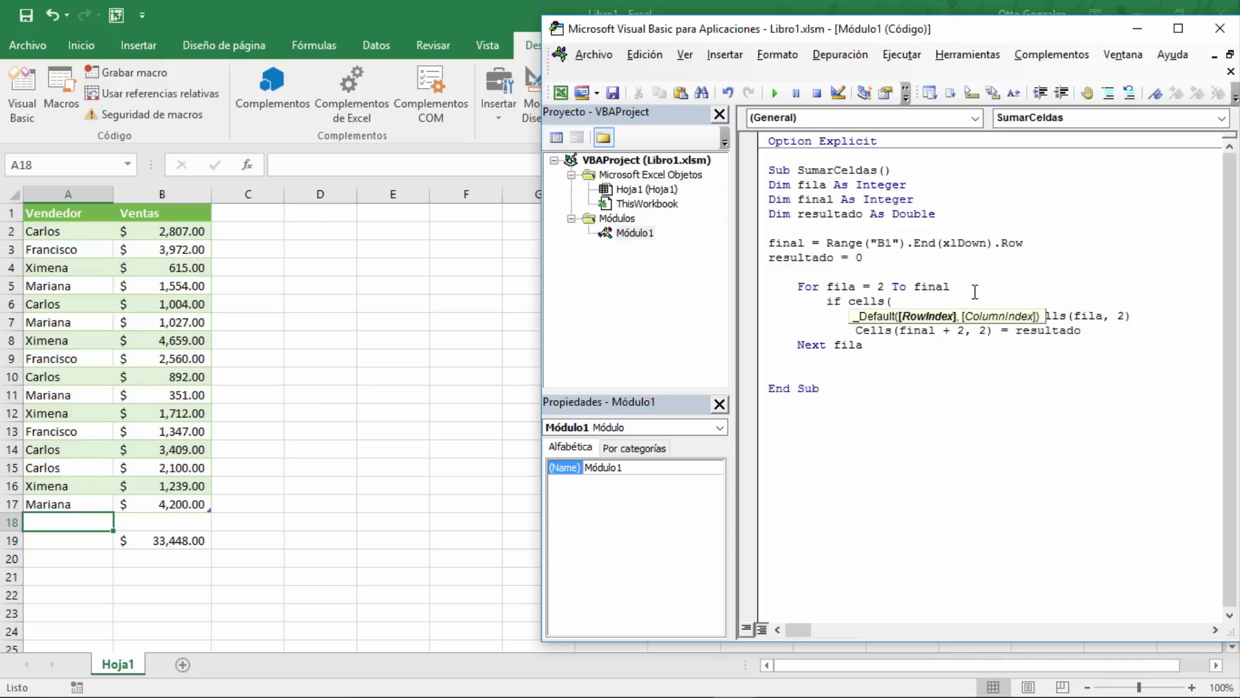
type("fila,1")
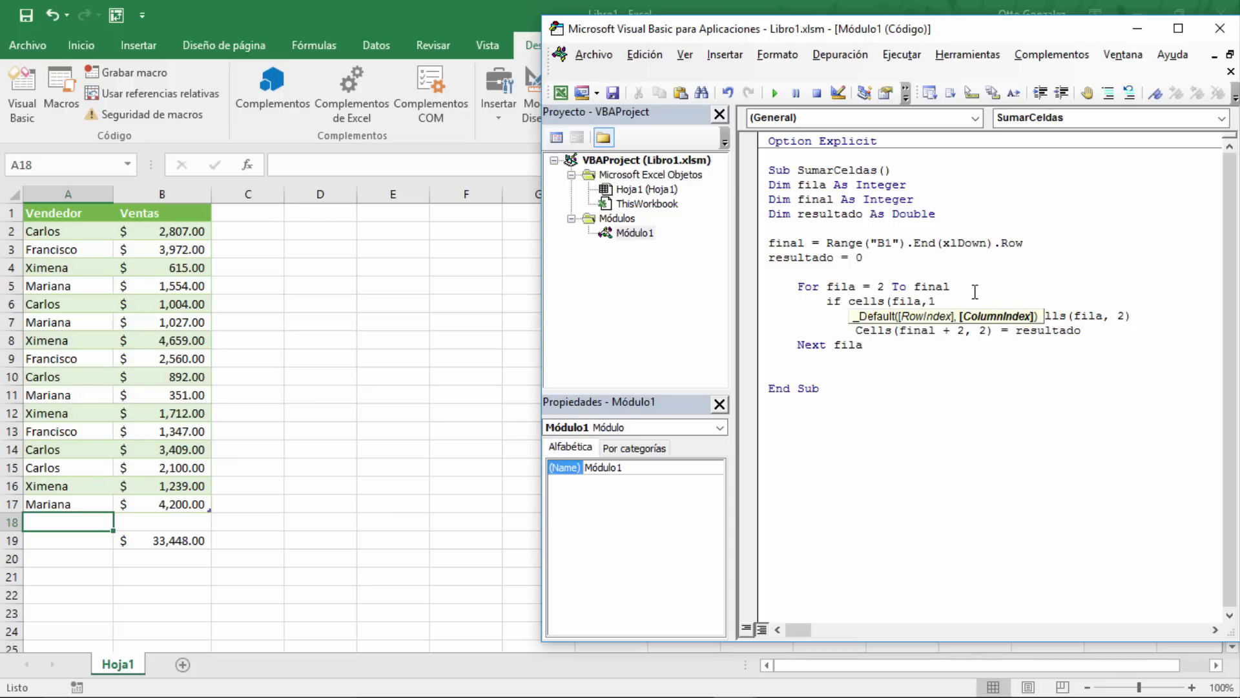
type(") like")
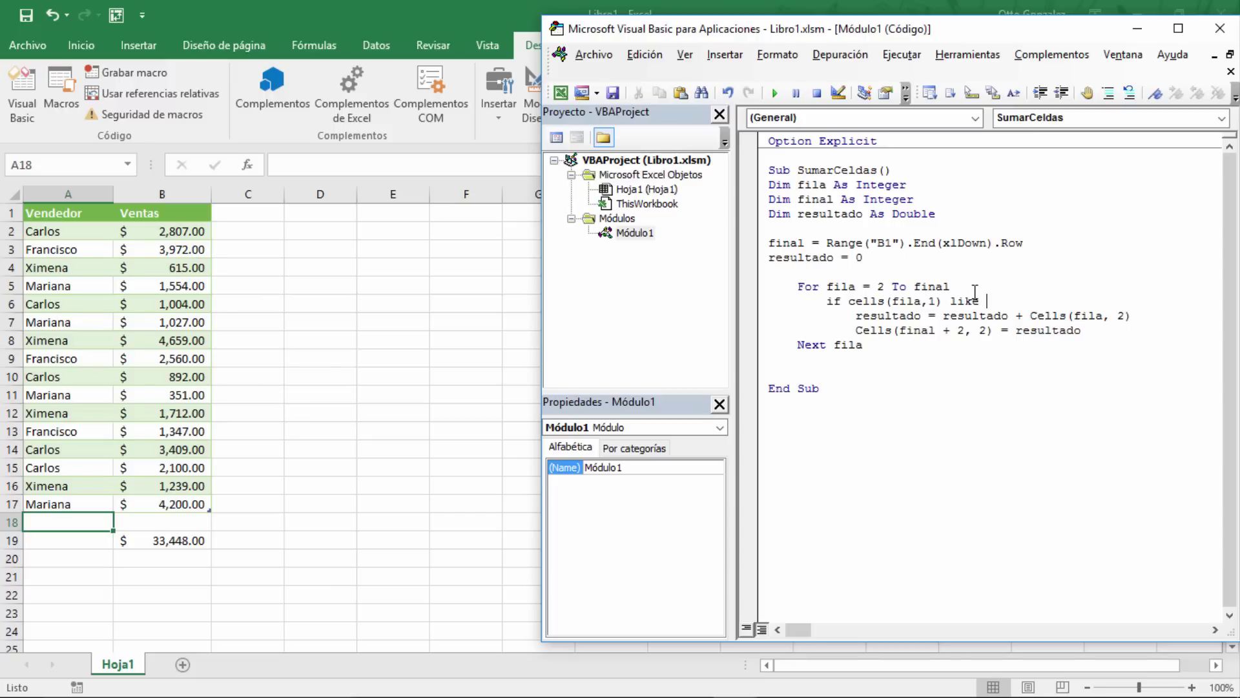
type("\"Mariana")
type("\" Then")
key("Down")
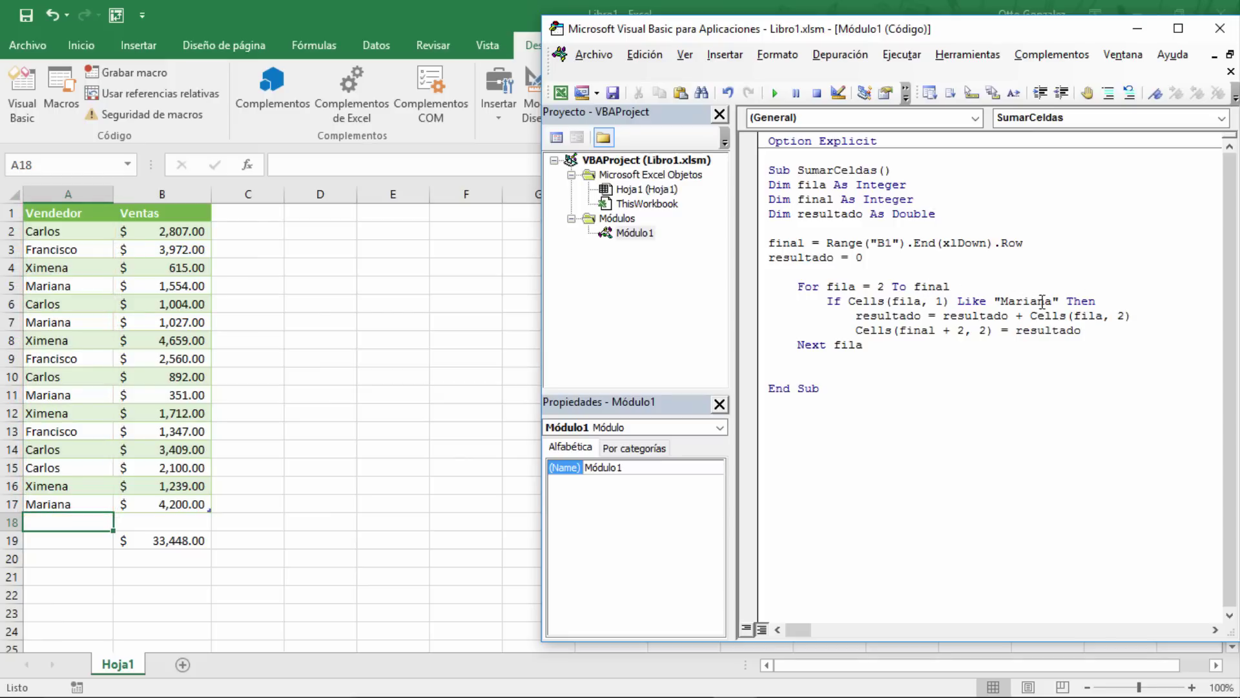
- Close the condition with End If and run the macro, giving 7,132.00 in B19
left_click(1135, 311)
left_click(1112, 332)
key("Return")
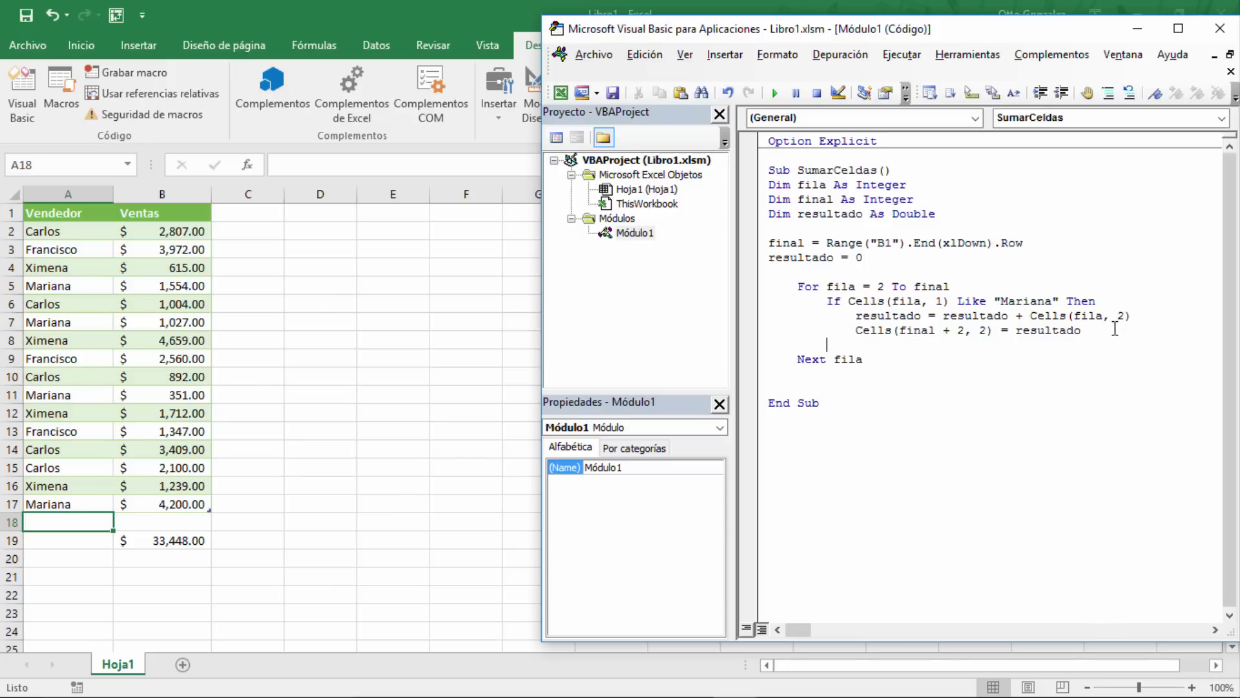
type("end if")
left_click(774, 92)
- Change the Like name to Carlos and run it for 10,212.00, then change it to Susana
double_click(1015, 303)
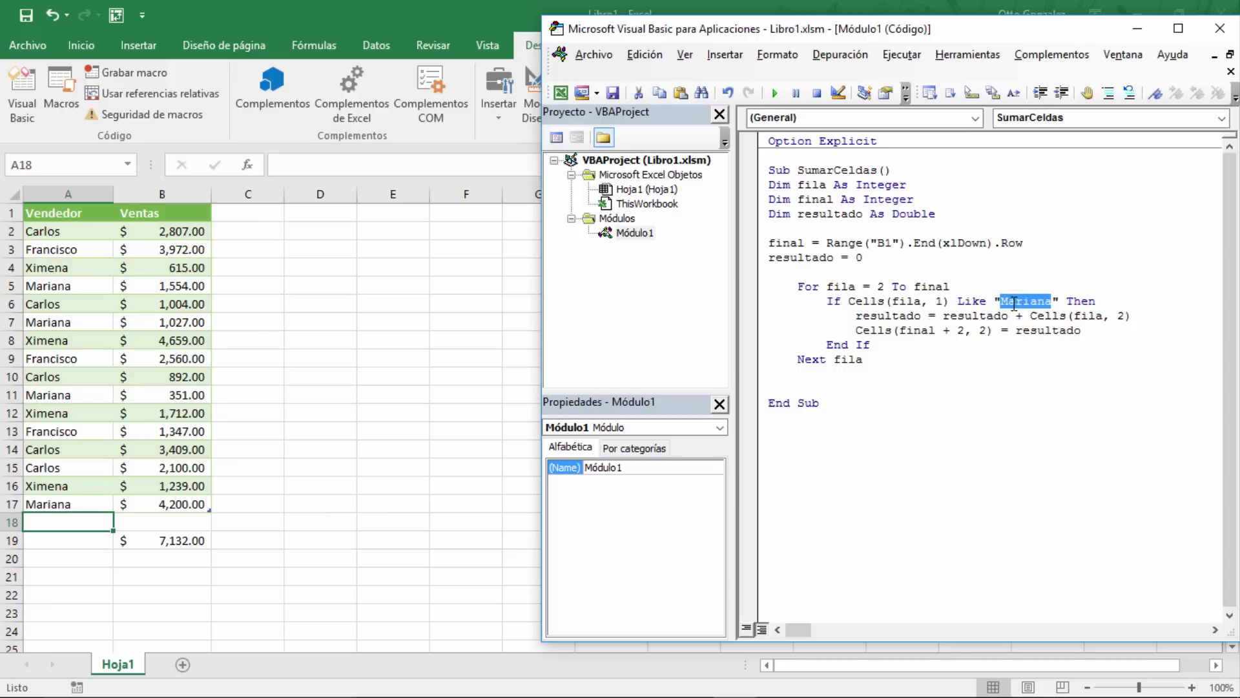
type("Carlos")
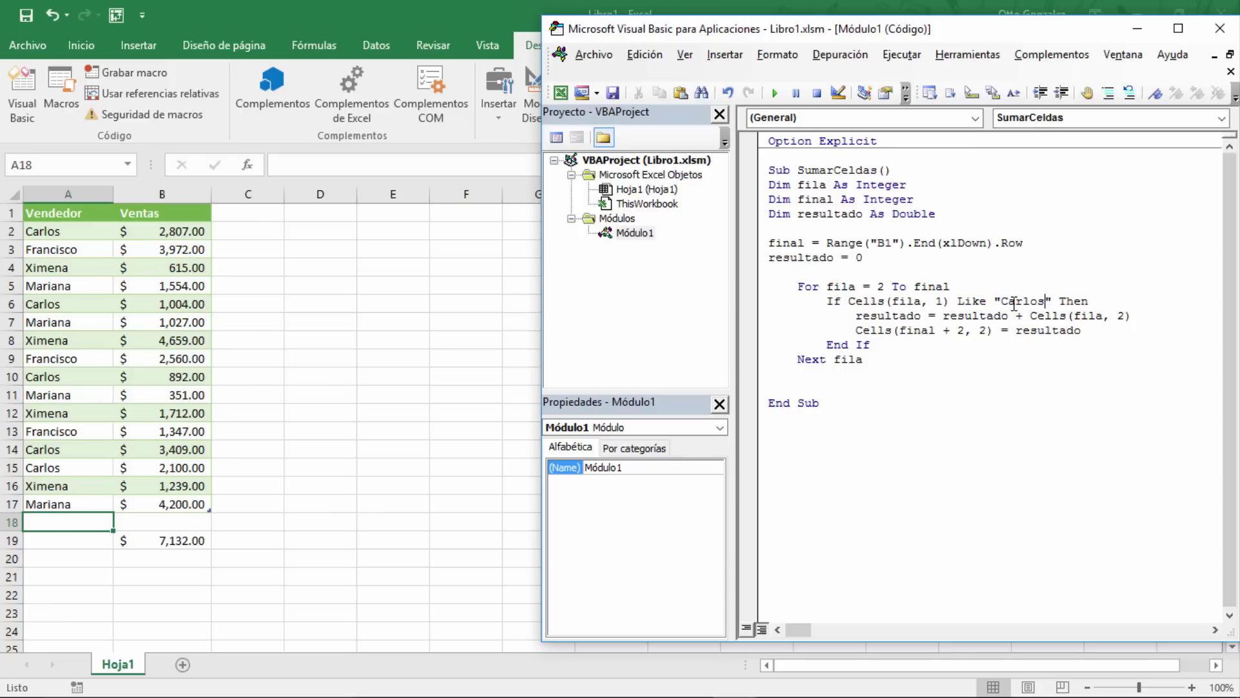
left_click(776, 96)
double_click(1027, 301)
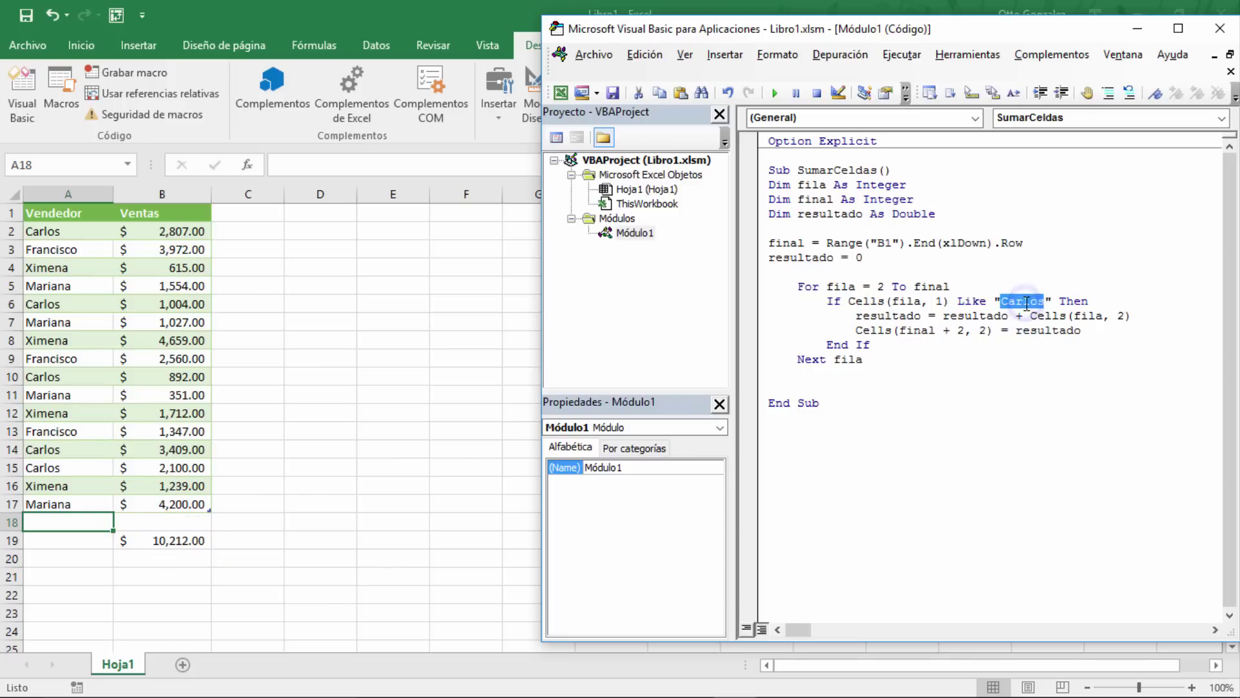
type("Susana")
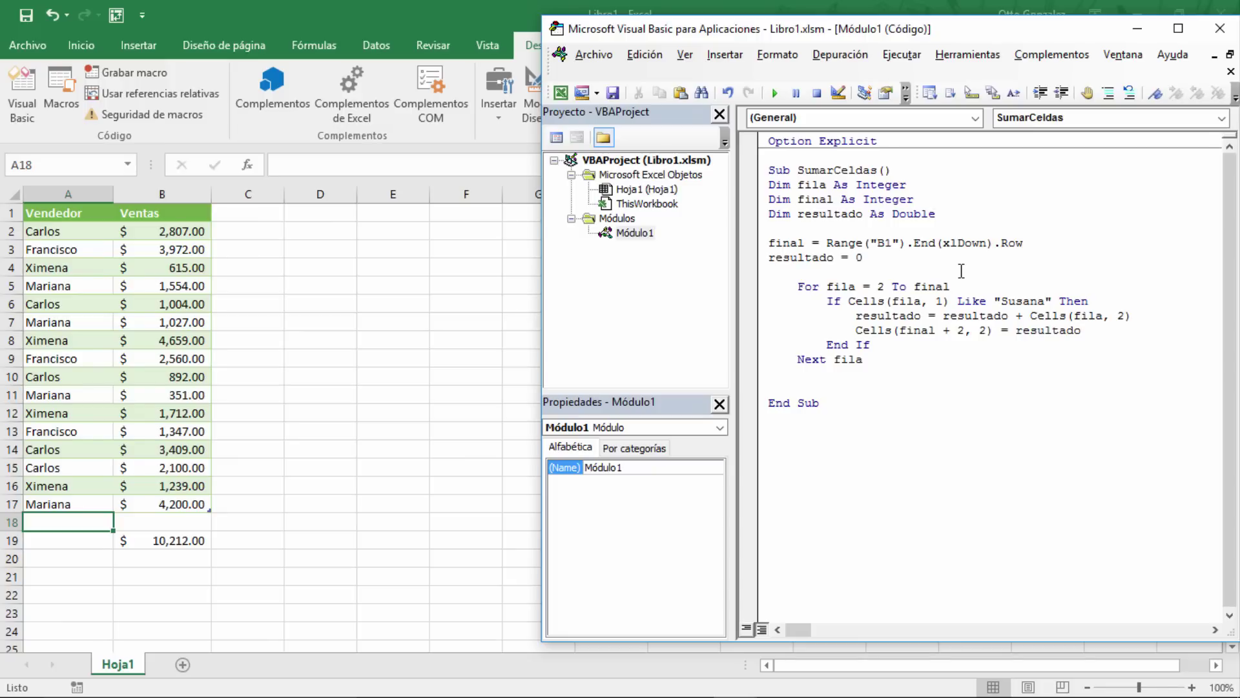
- Declare Dim encontrado As Boolean after the other declarations
left_click(943, 213)
key("Return")
type("dim e")
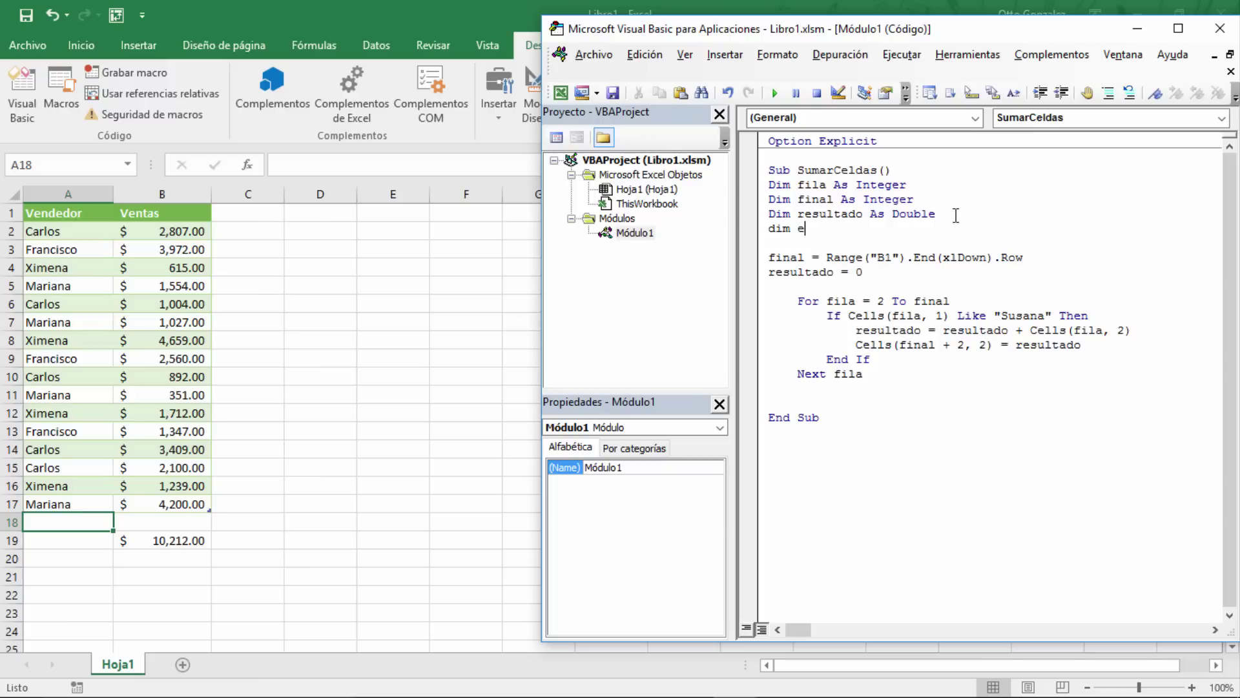
type("ncontrado ")
type("as bo")
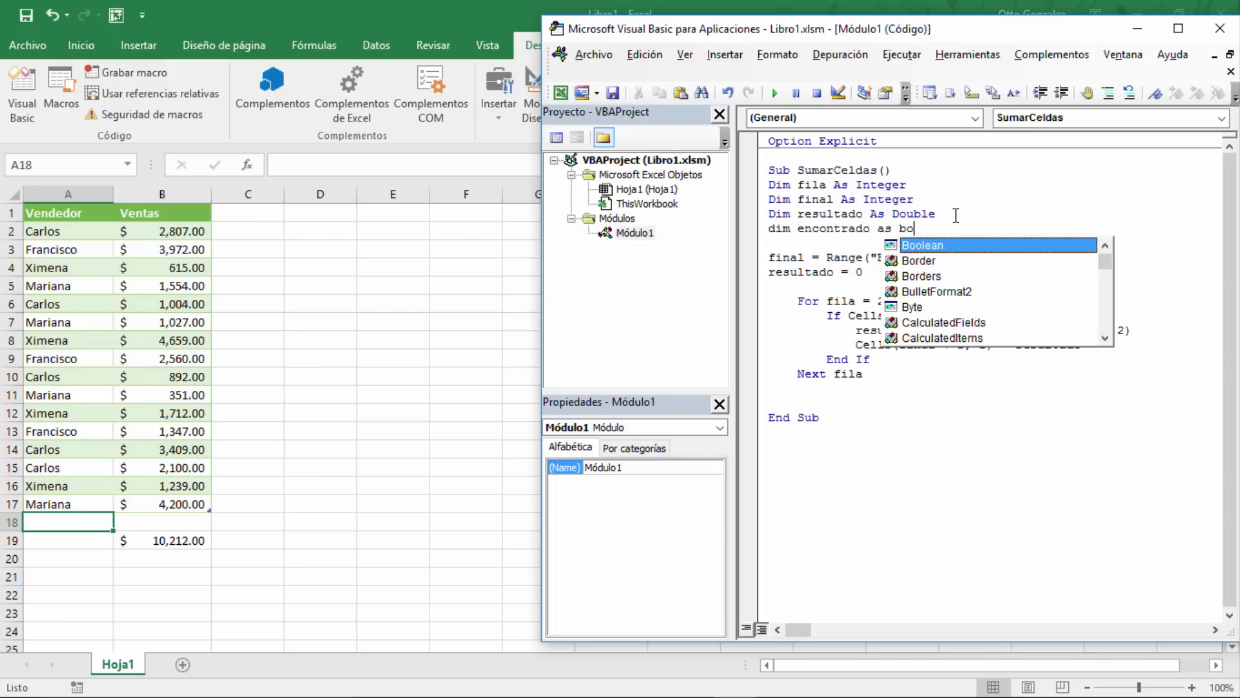
key("Tab")
key("Down")
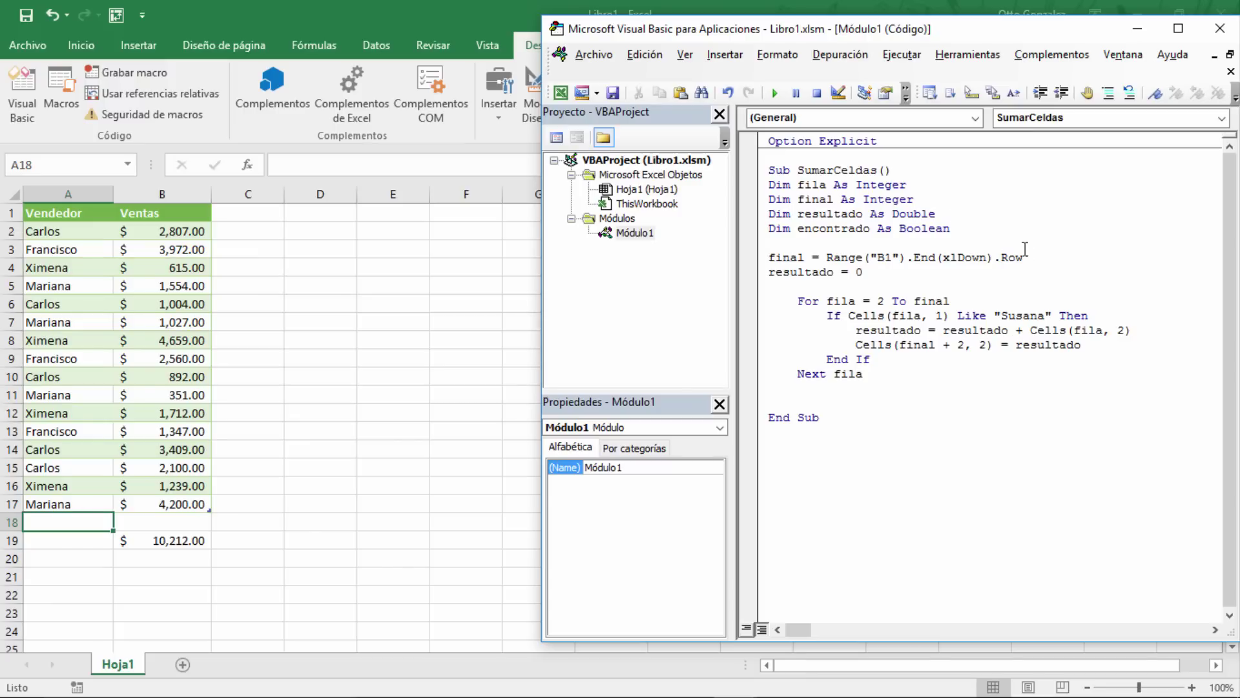
- Add encontrado = True inside the If Like block
left_click(1098, 314)
key("Return")
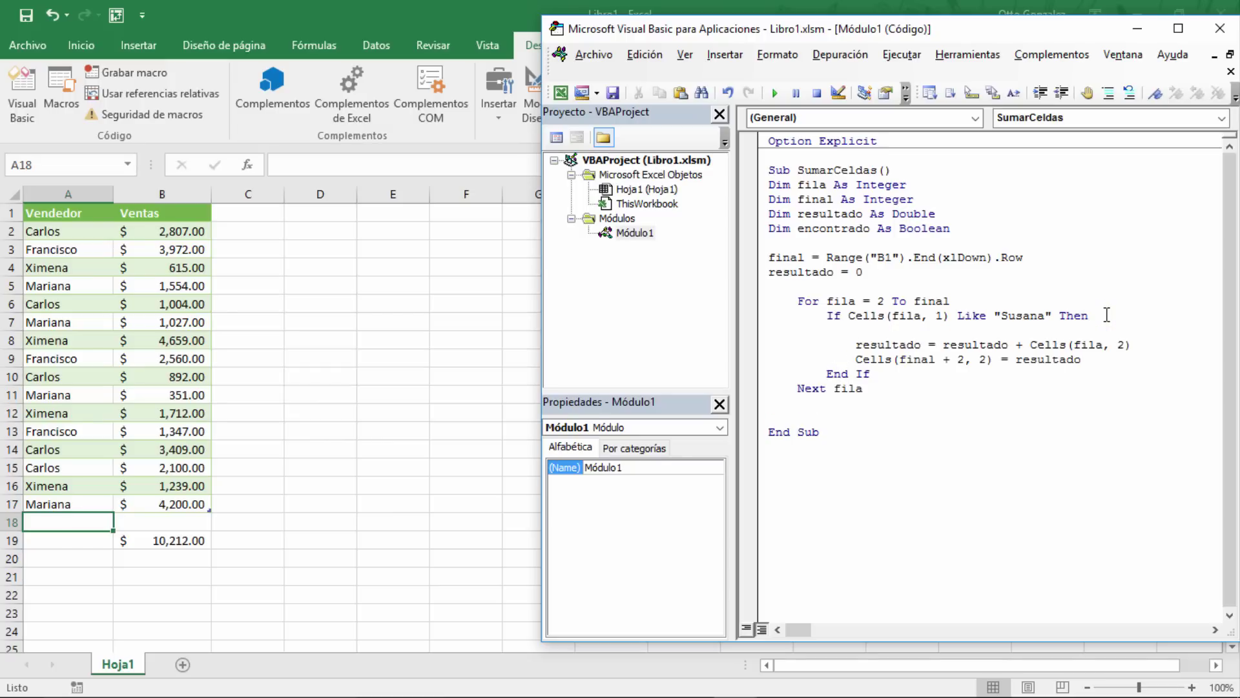
type("encontrado")
type("=")
key("Down")
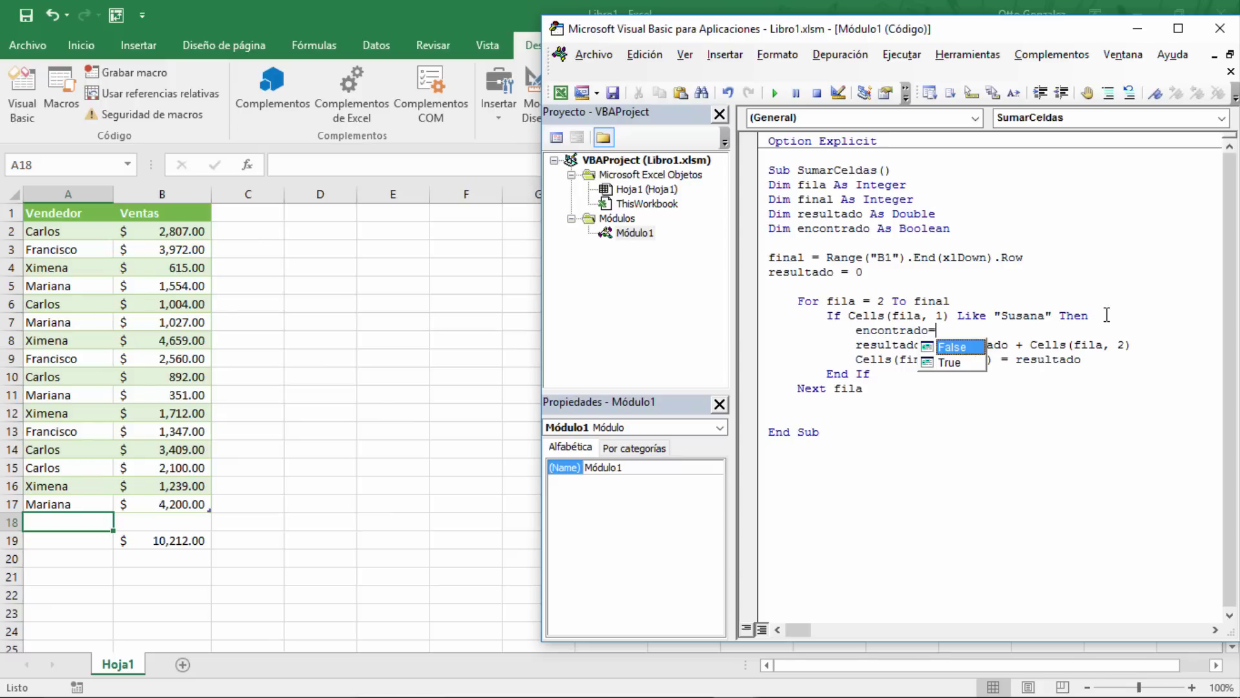
key("Down")
key("Tab")
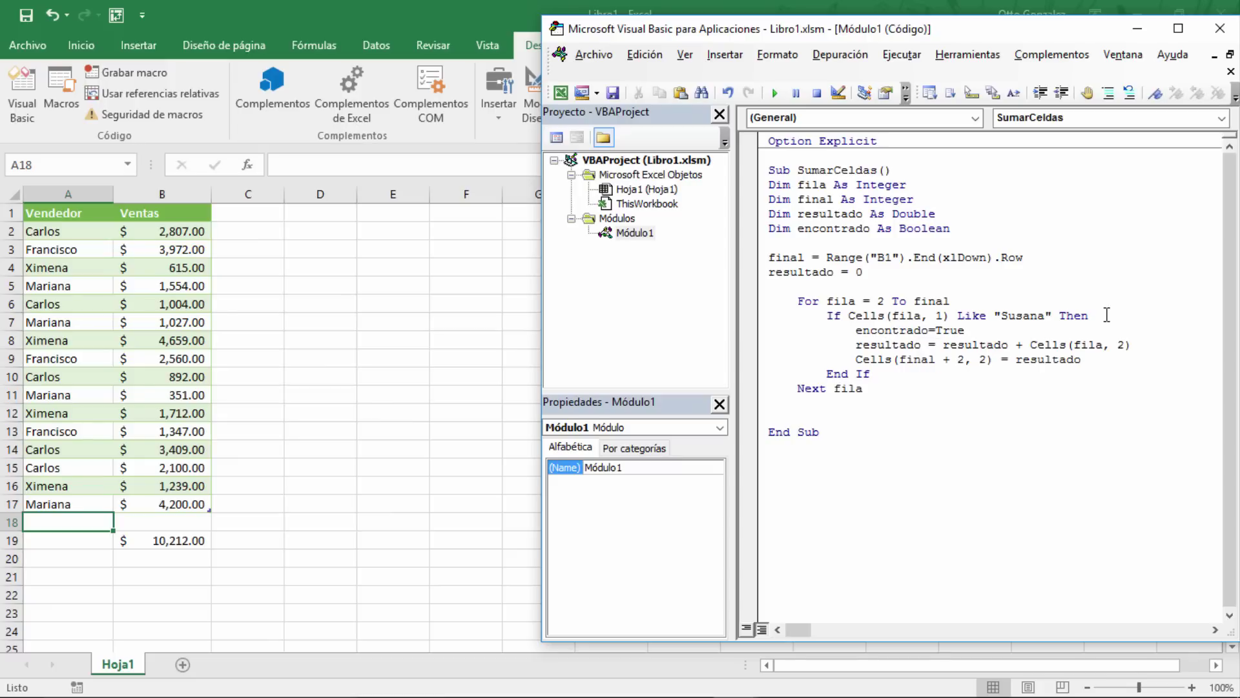
- Start an "If encontrado =" line after Next fila
left_click(1135, 344)
left_click(1100, 359)
left_click(880, 388)
key("Return")
key("Return")
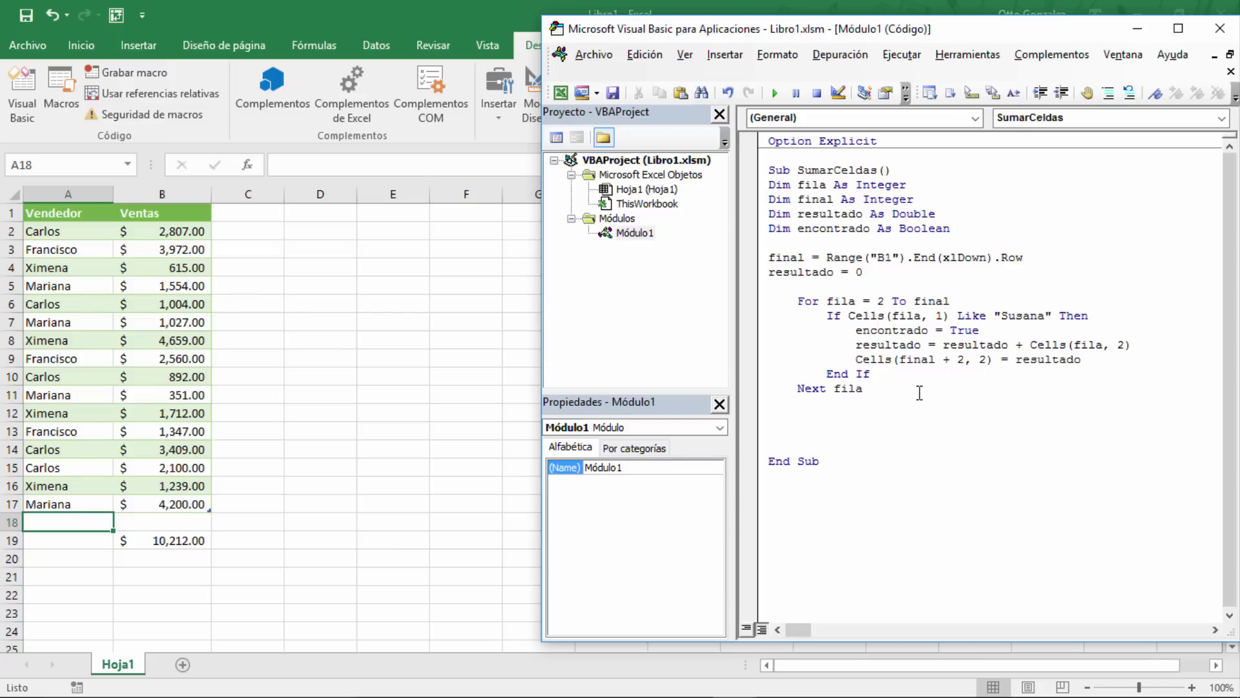
type("i")
type("f encon")
type("trado")
type(" =")
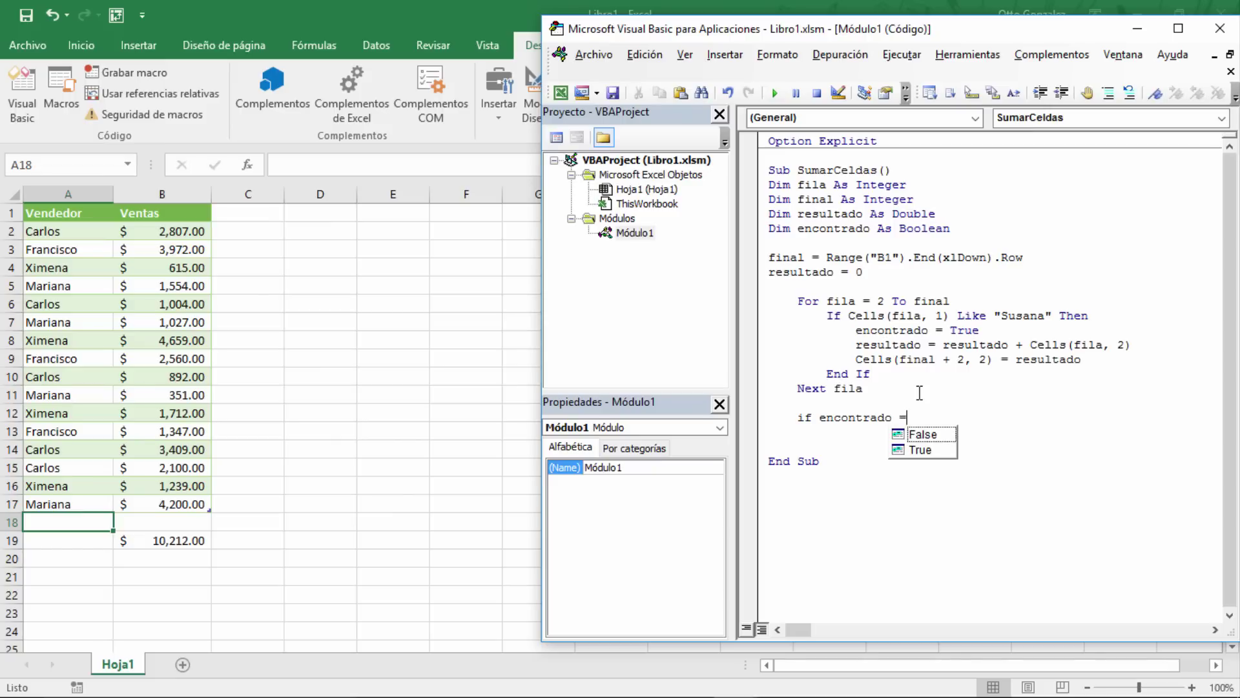
- Complete If encontrado = False Then with Cells(final + 2, 2) = Empty inside it
key("Tab")
type("then")
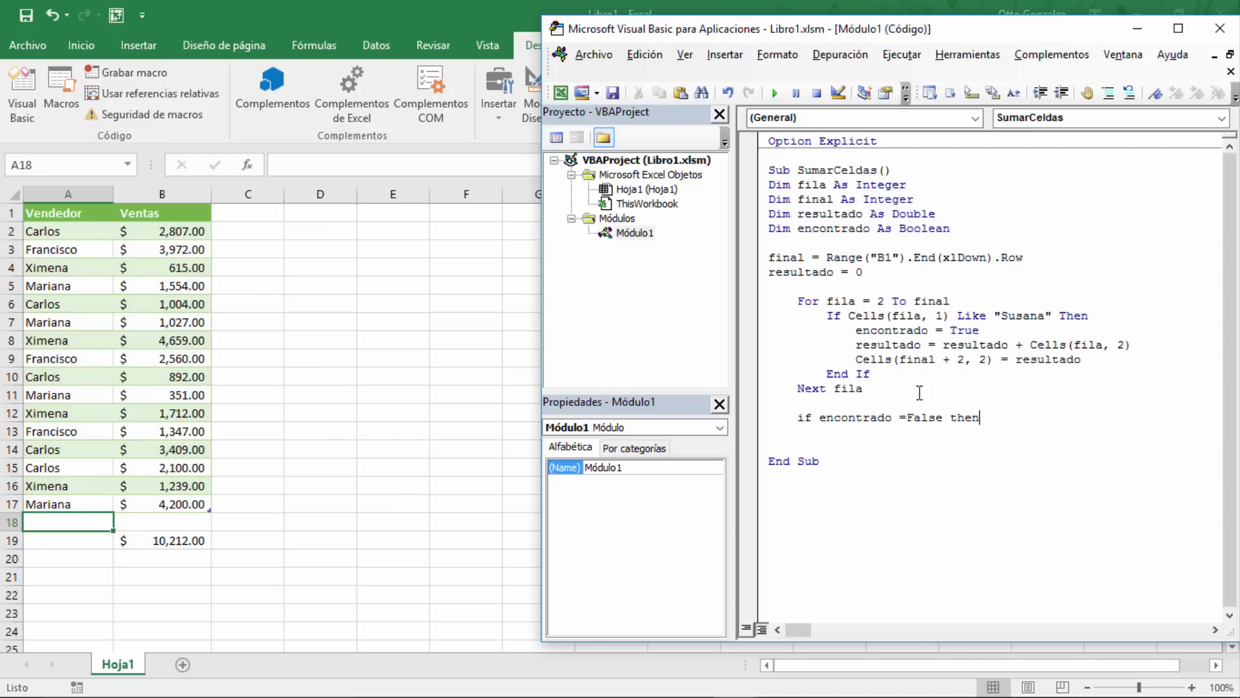
key("Return")
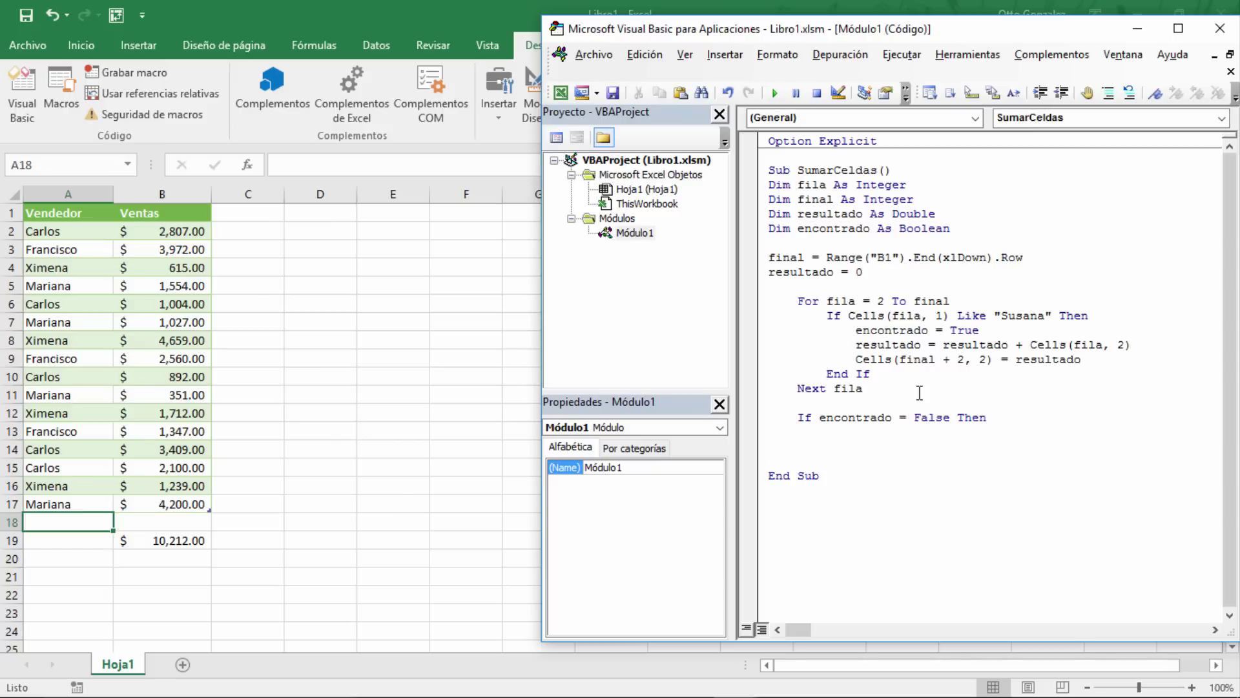
type("c")
type("ells(")
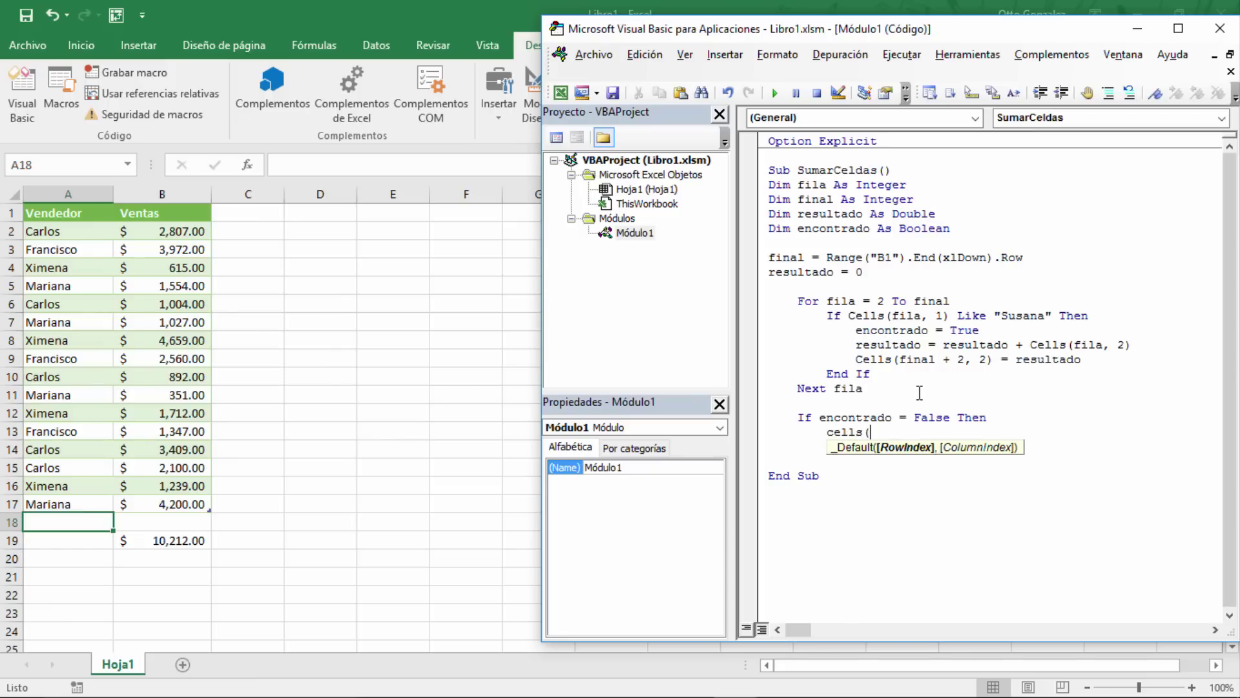
type("final+")
type("2,2)")
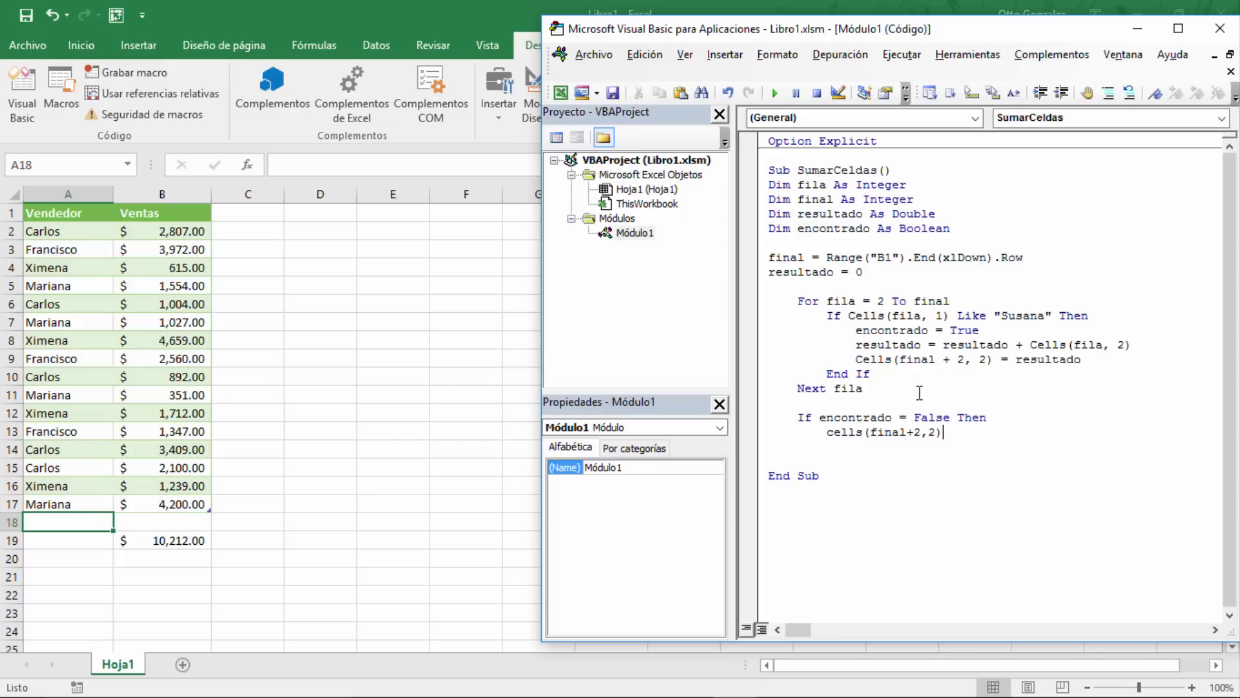
type("=em")
type("pty")
key("Return")
- Add MsgBox "Registro no encontrado", close with End If, and remove the extra blank line
type("ms")
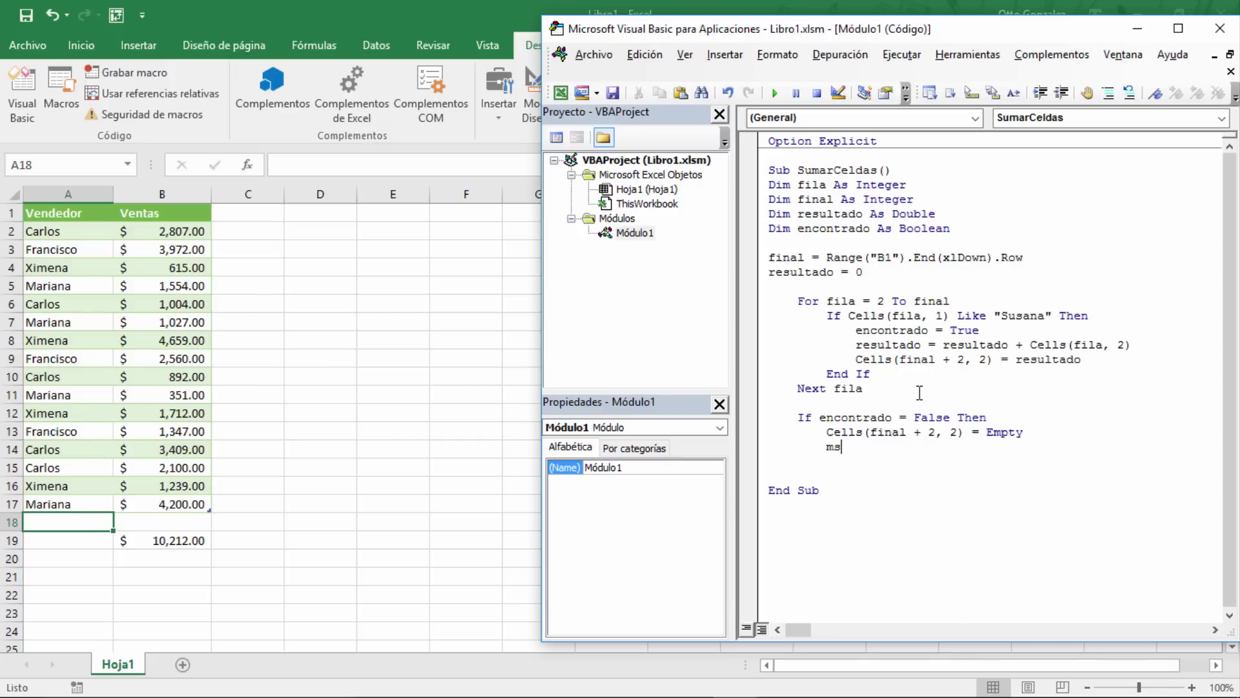
type("gbox ")
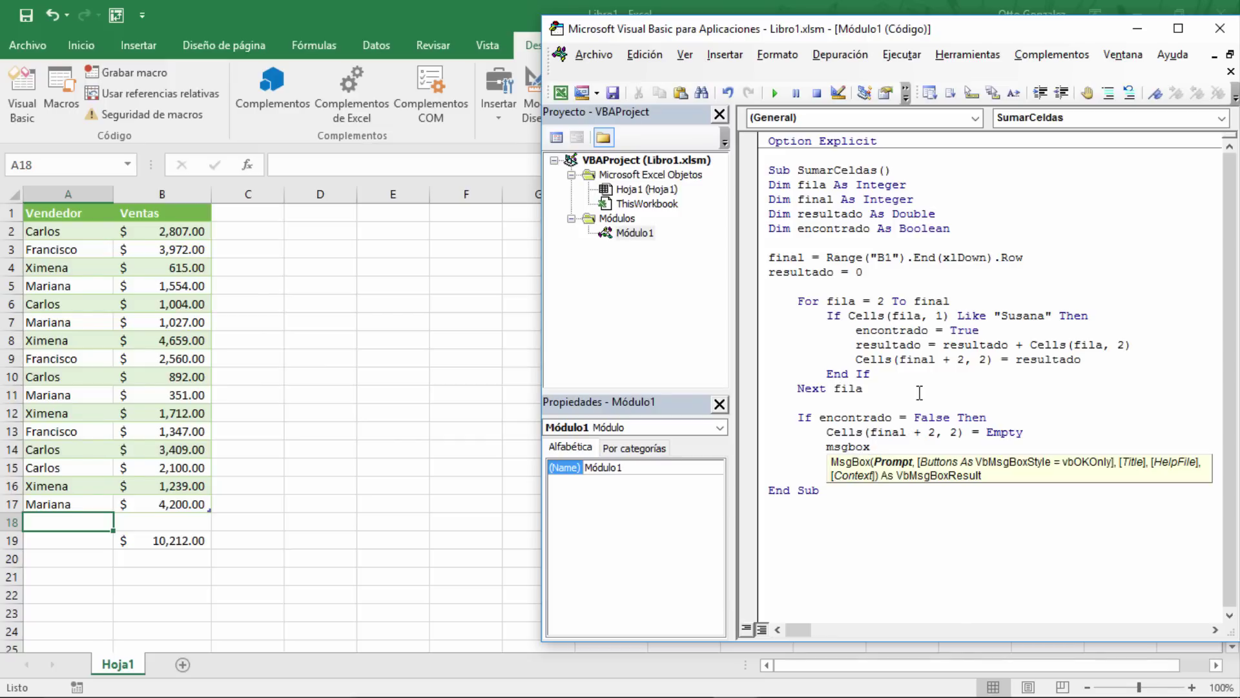
type("\"Registr")
type("o no ec")
key("BackSpace")
type("ncontrado")
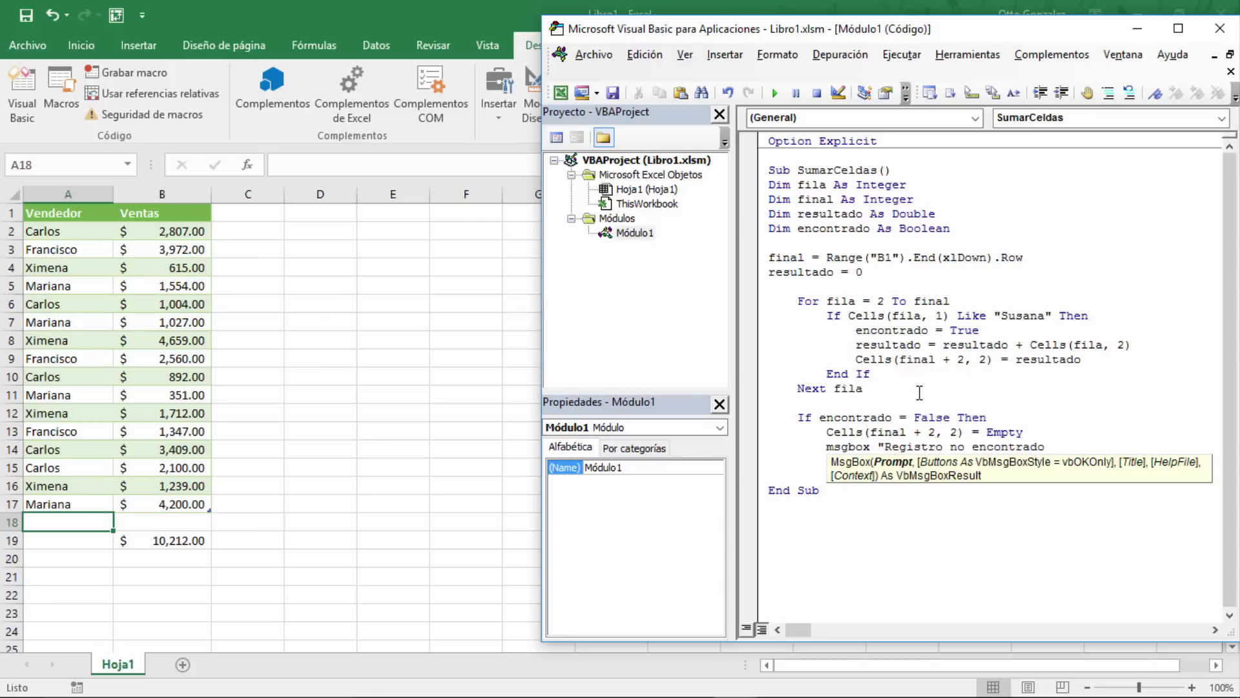
type("\"")
key("Return")
type("en")
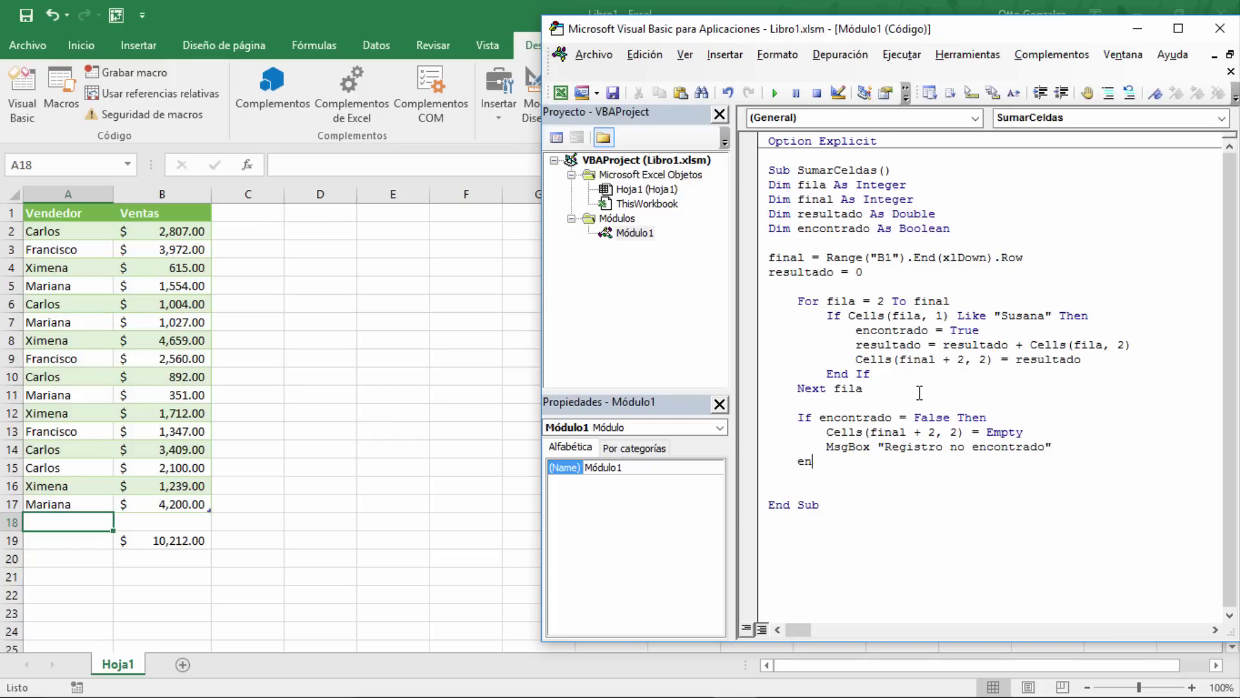
type("d if")
key("Return")
key("BackSpace")
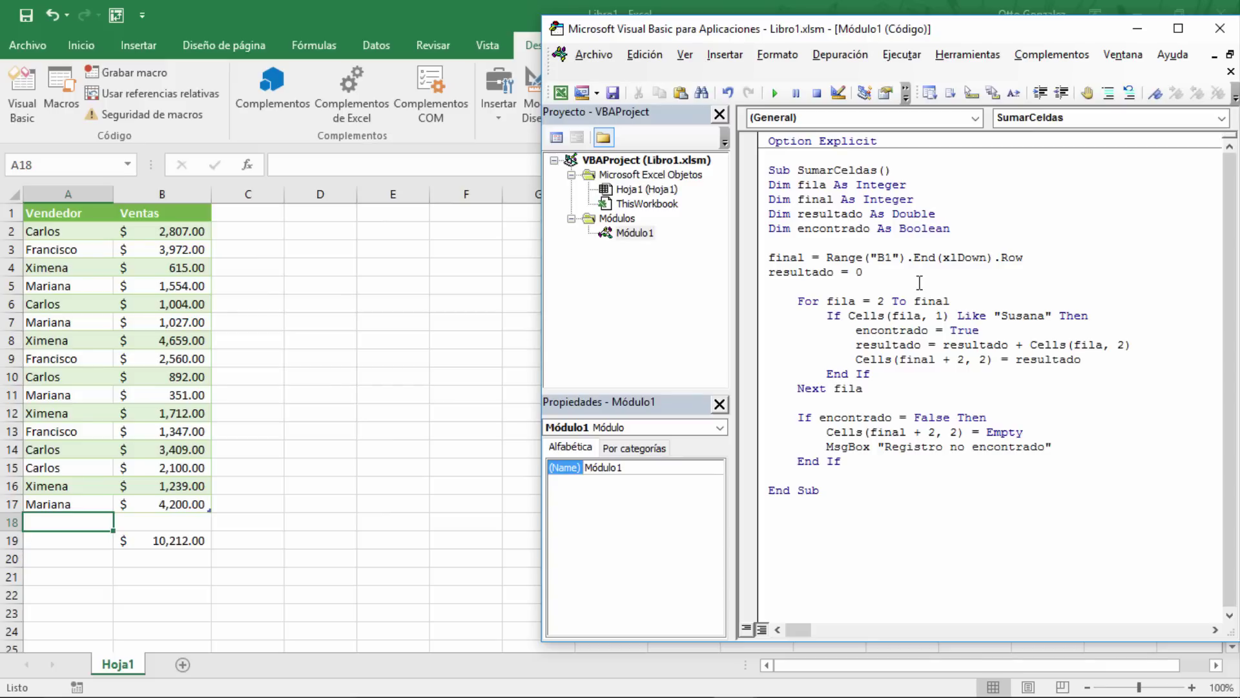
- Run SumarCeldas for Susana and accept the "Registro no encontrado" message, leaving B19 empty
left_click(1015, 416)
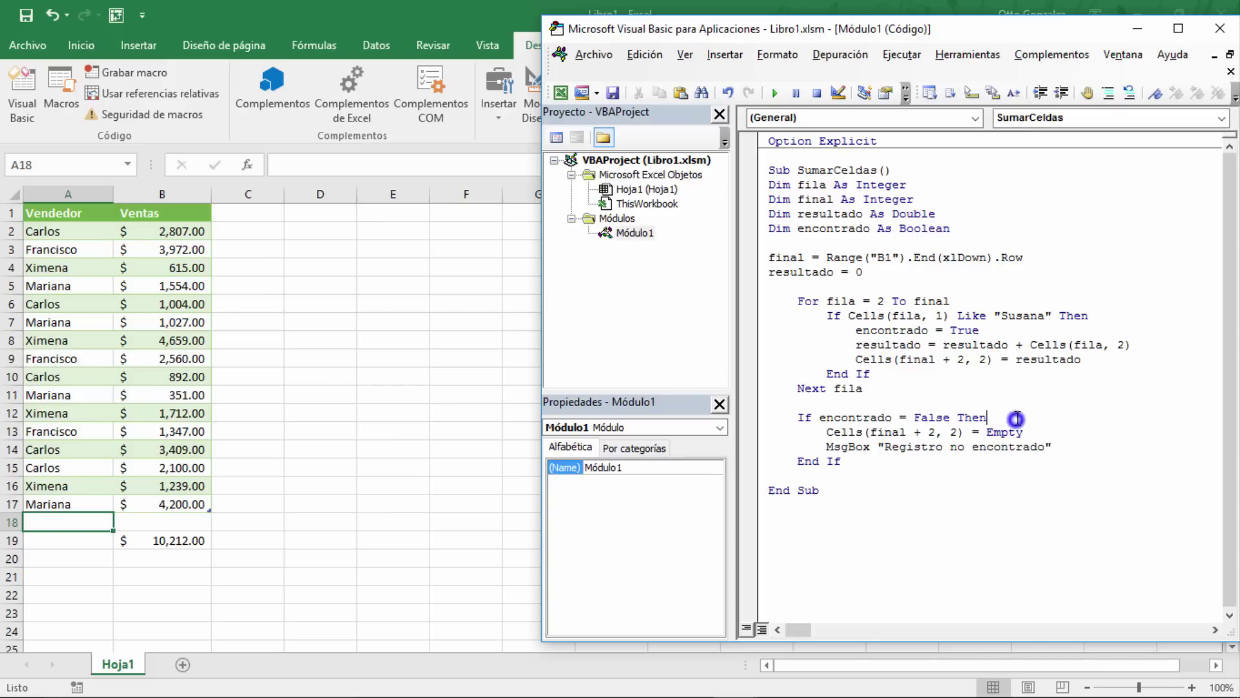
left_click(774, 92)
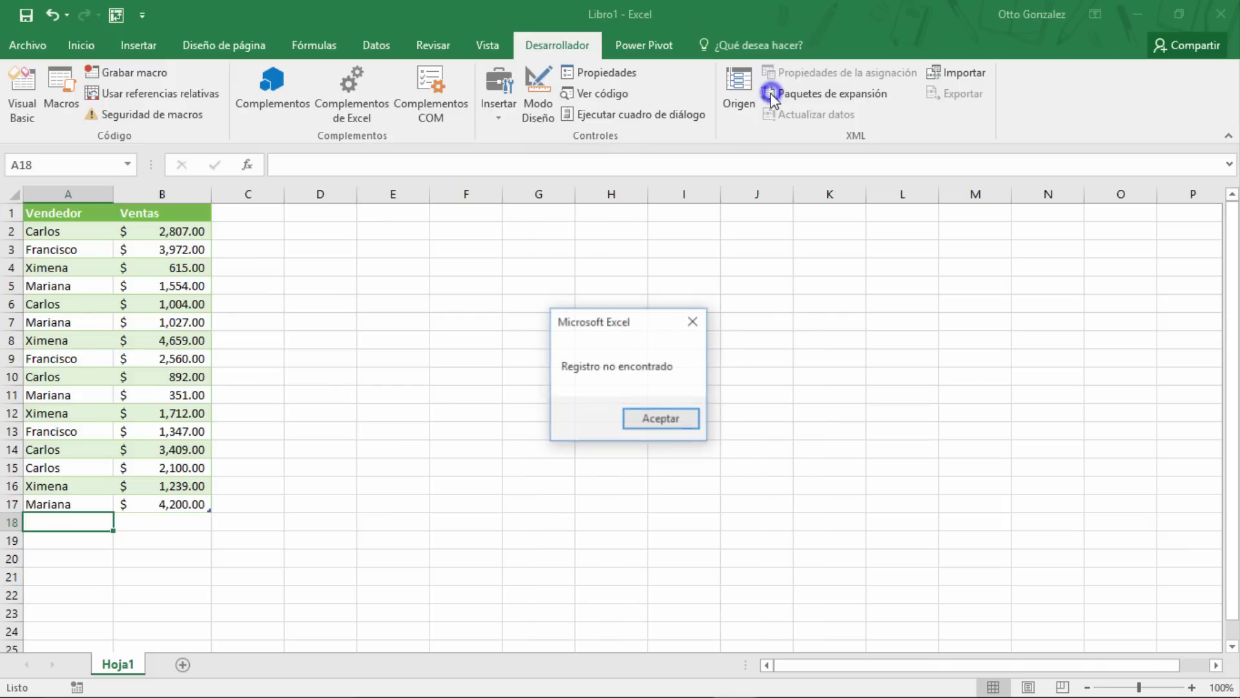
left_click(663, 420)
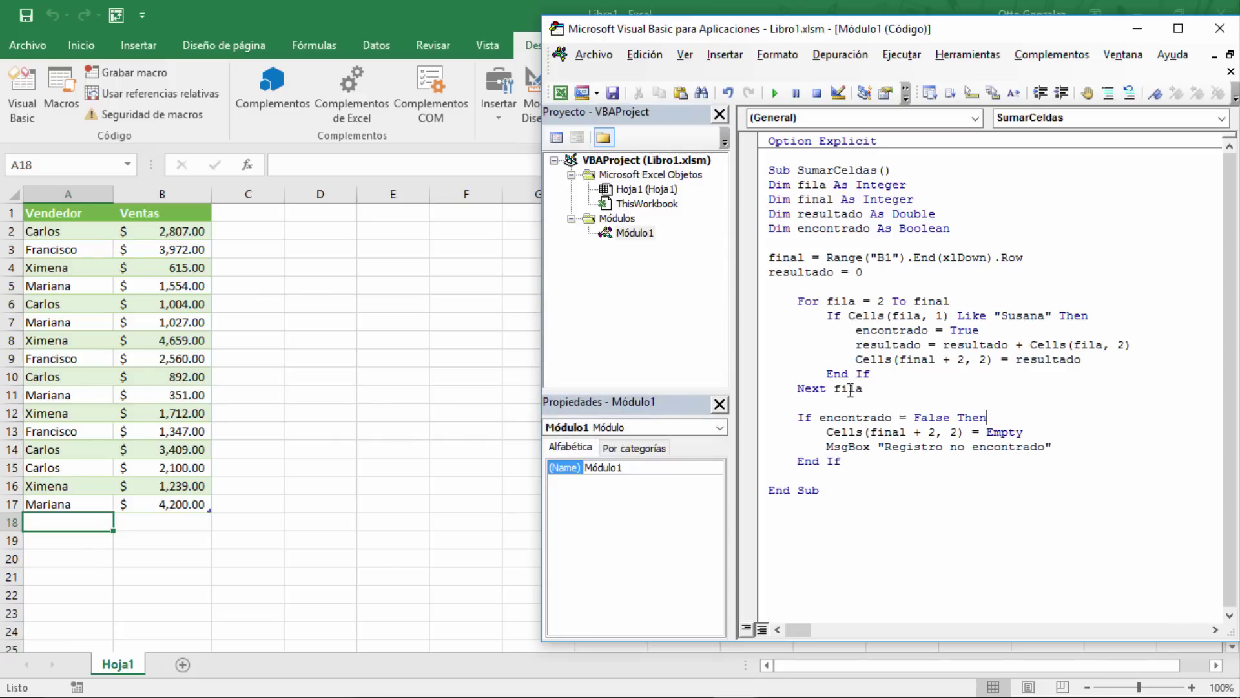
- Enter Francisco 3,200, Carlos 400 and Mariana 1,923 in rows 18 to 20
left_click(88, 523)
type("francisco")
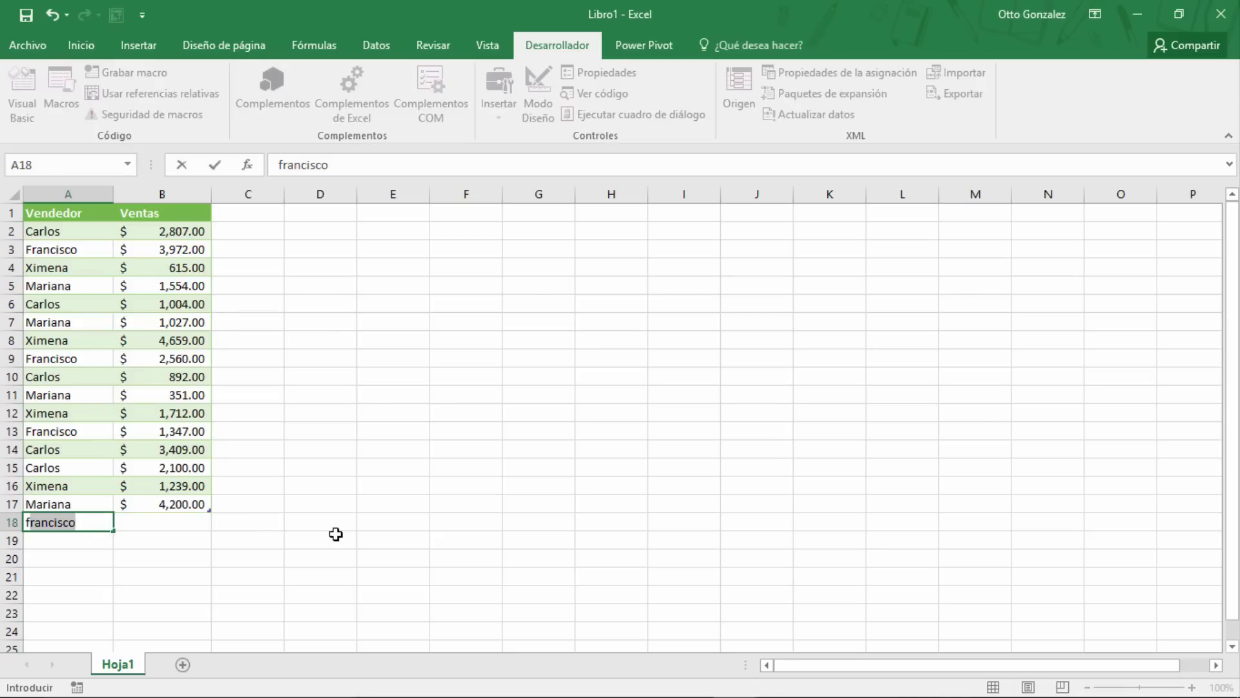
key("Tab")
type("3,2")
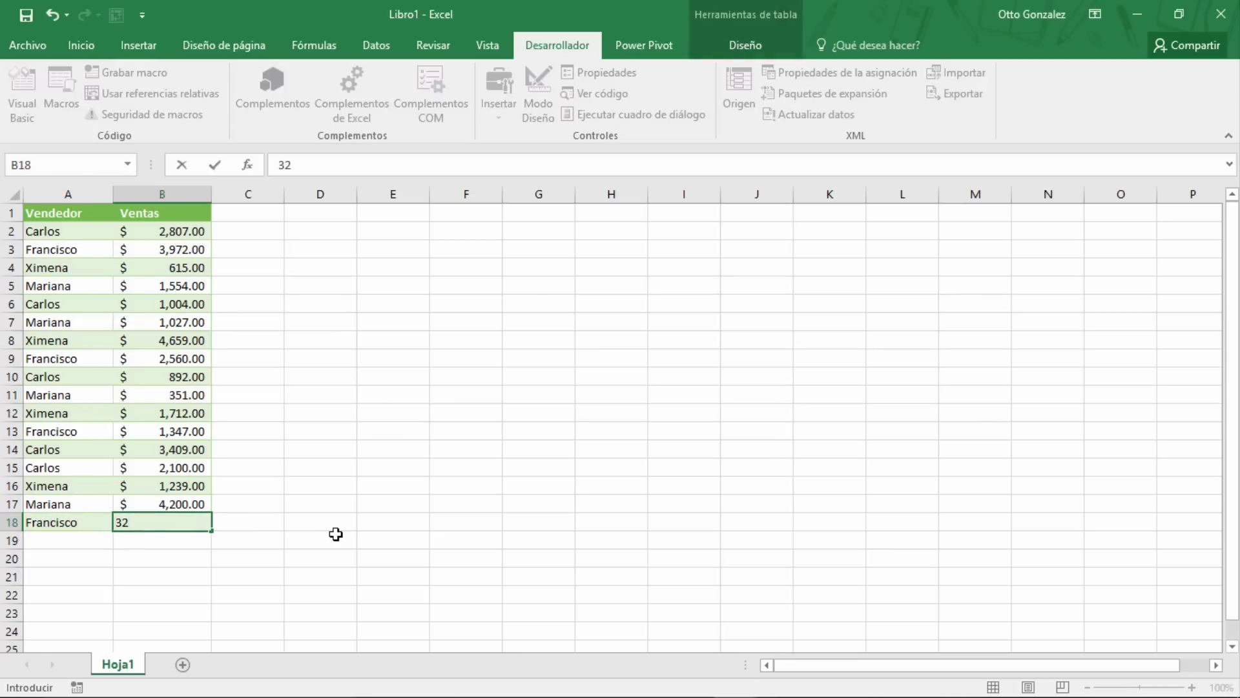
type("00")
key("Return")
type("carlos")
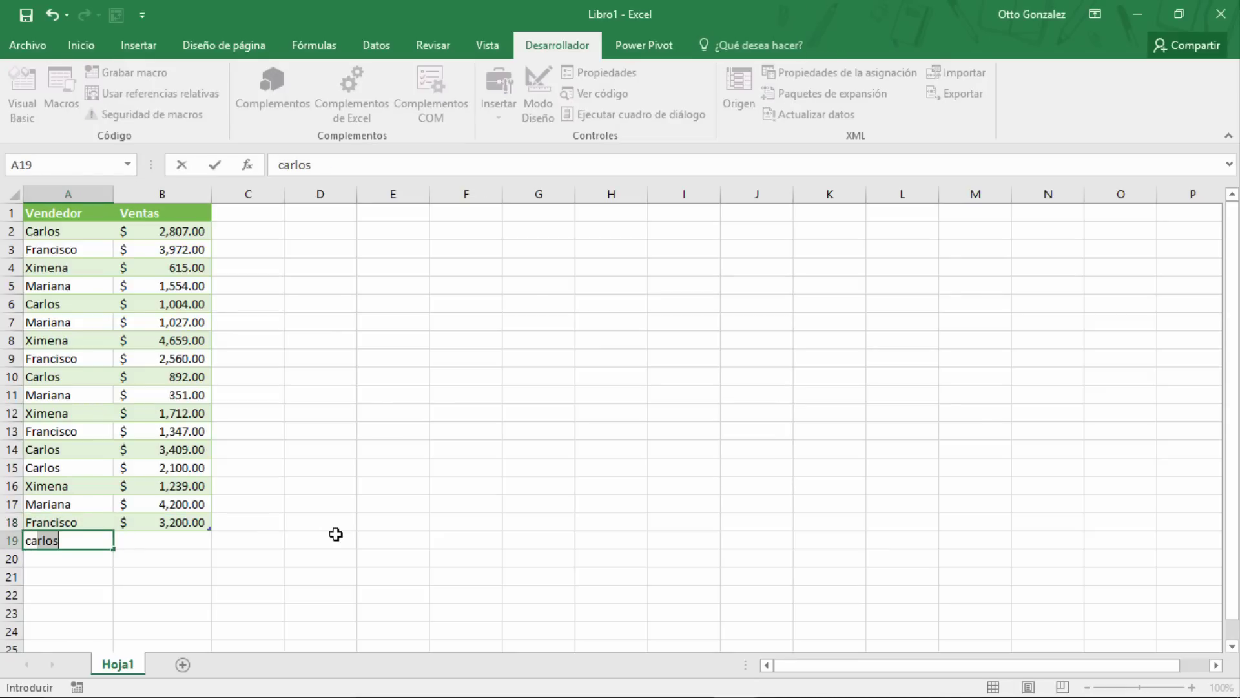
key("Tab")
type("400")
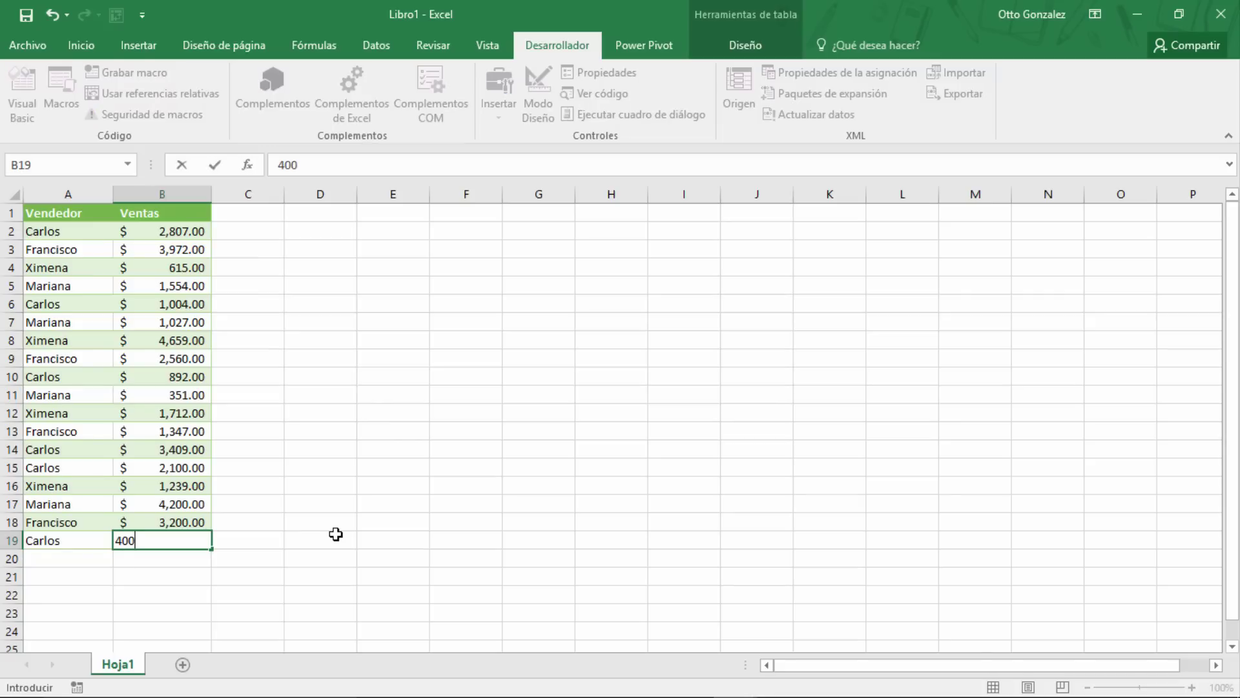
key("Return")
type("mariana")
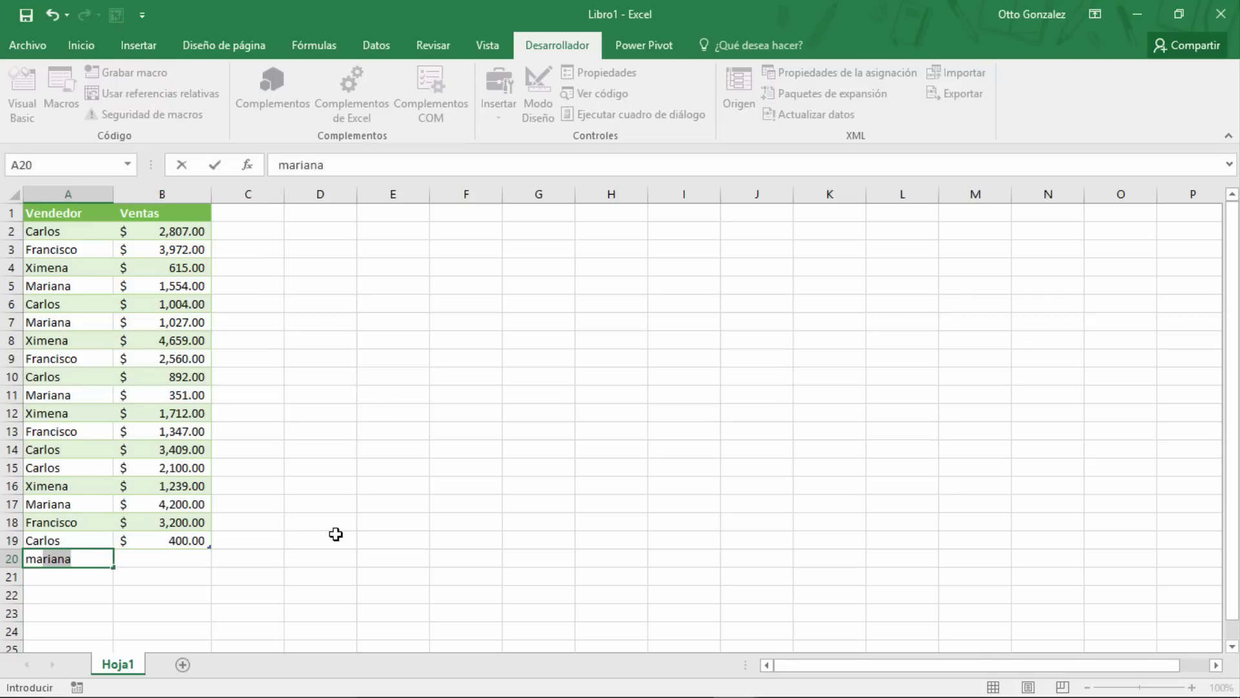
key("Tab")
type("1,923")
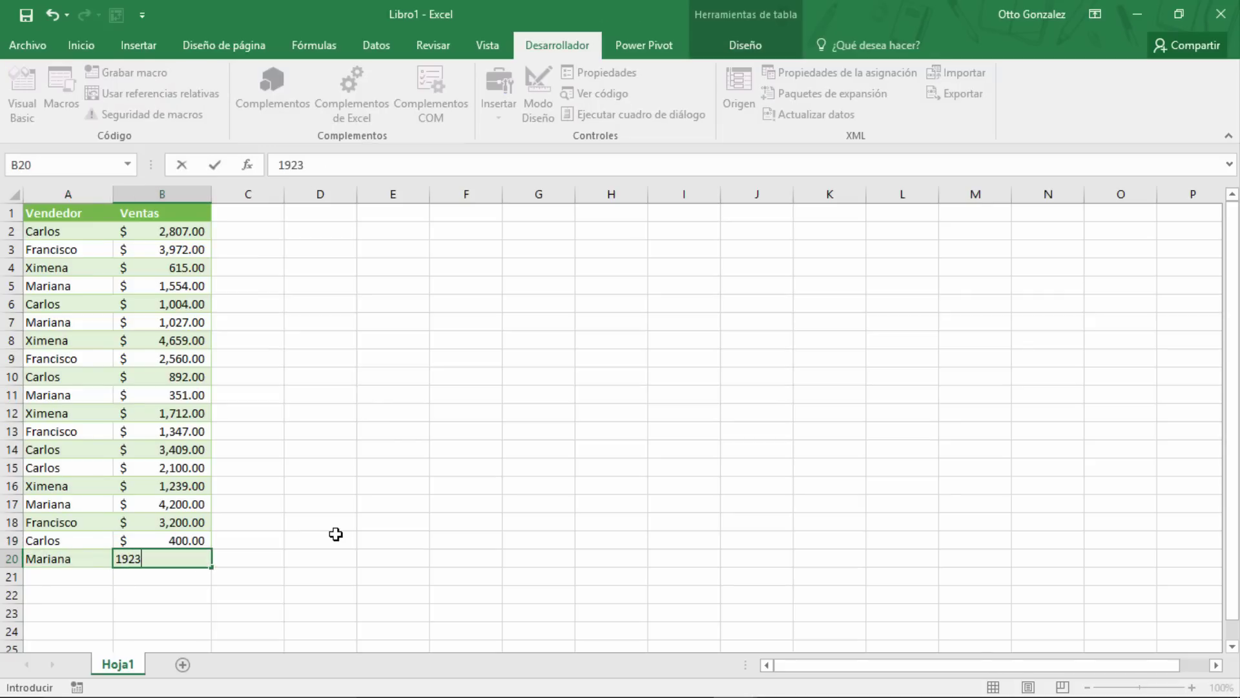
key("Return")
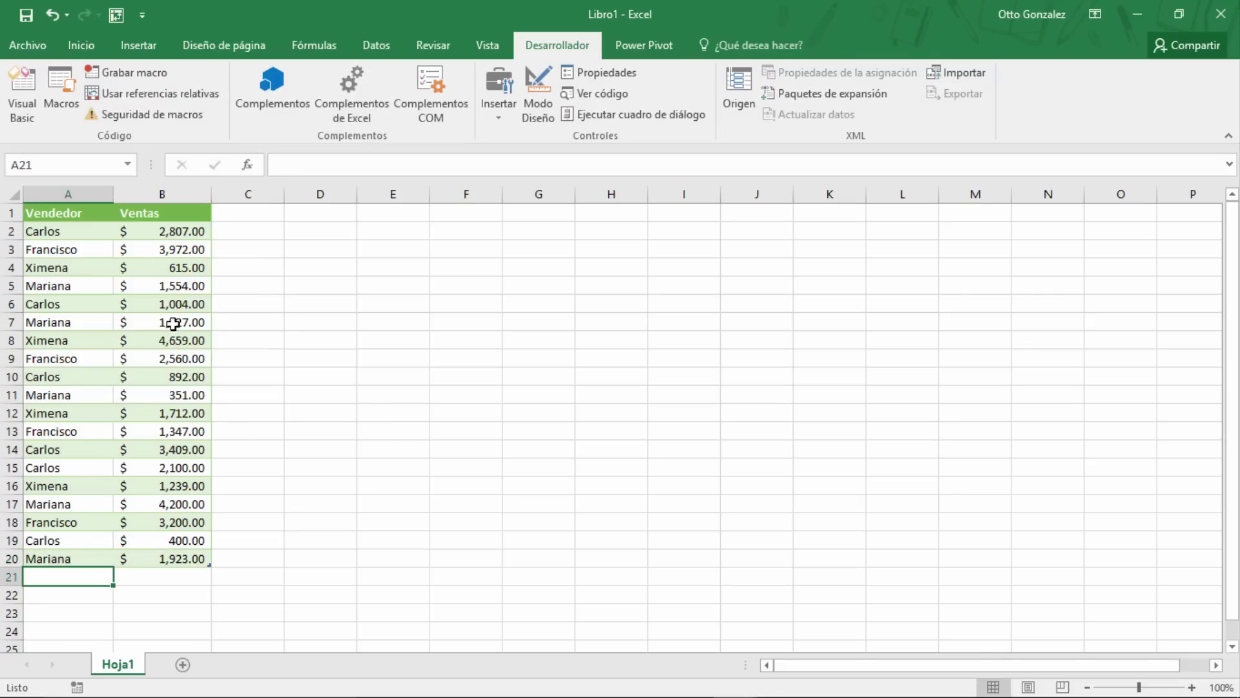
- Replace "Susana" with * in the Like condition and rerun SumarCeldas to total all sales
left_click(24, 113)
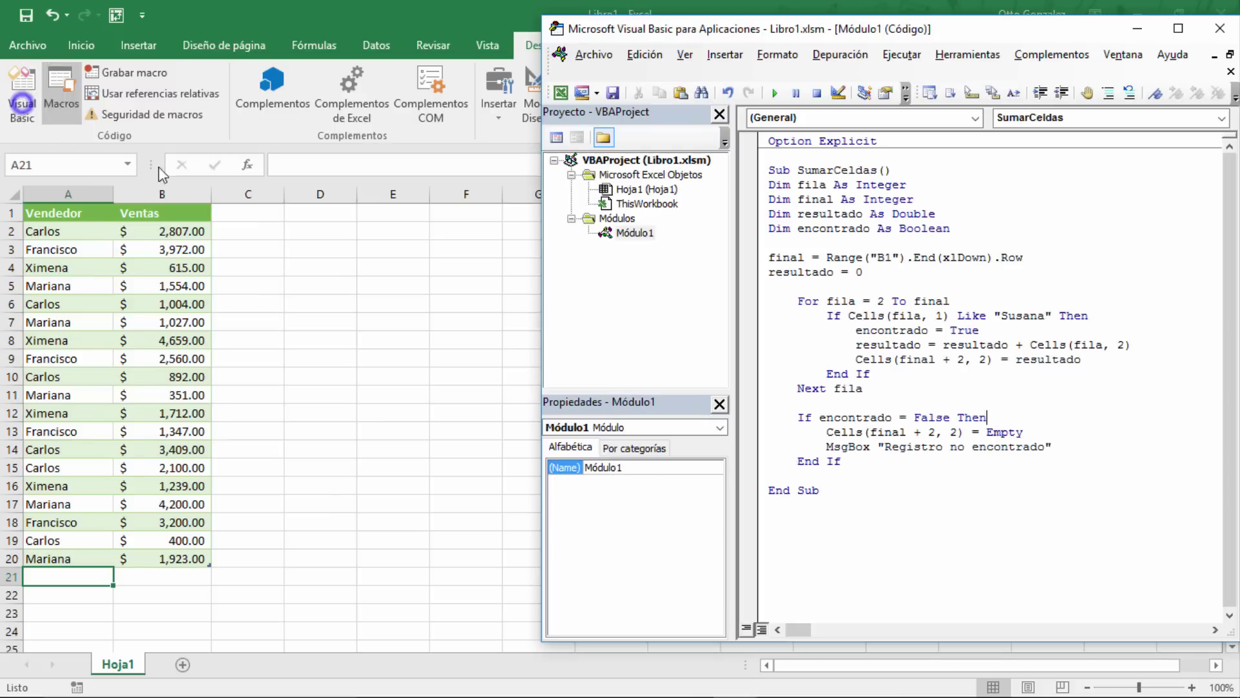
double_click(1017, 316)
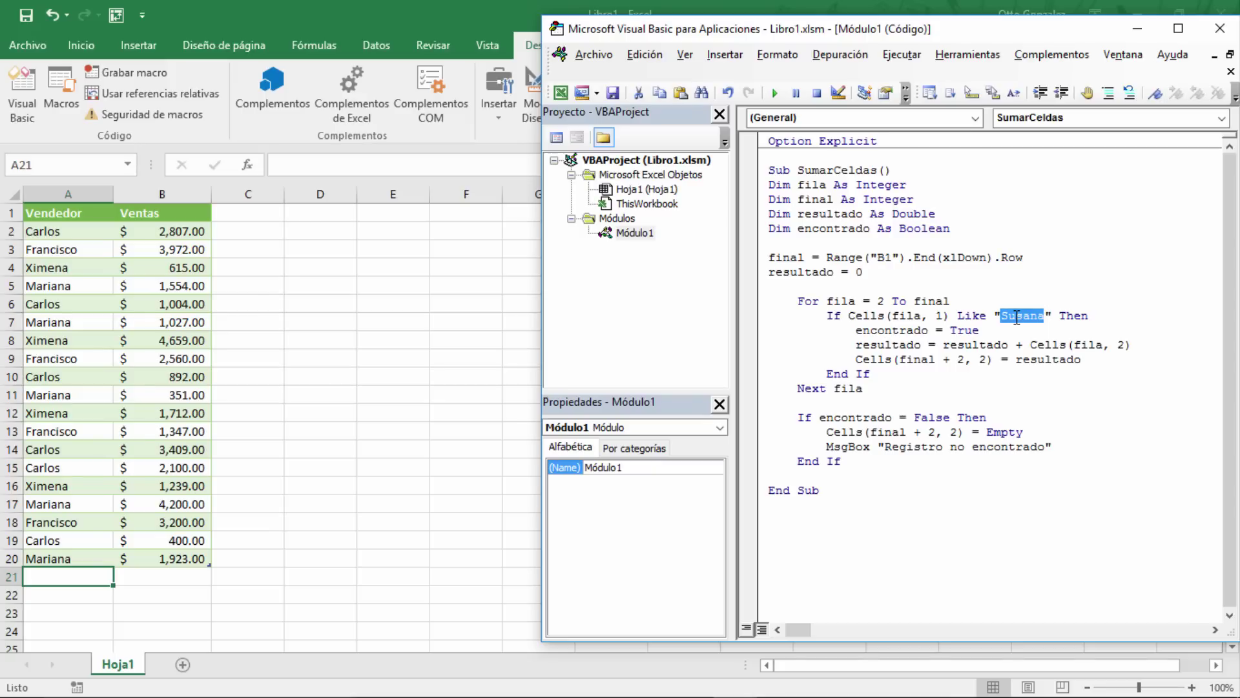
type("*")
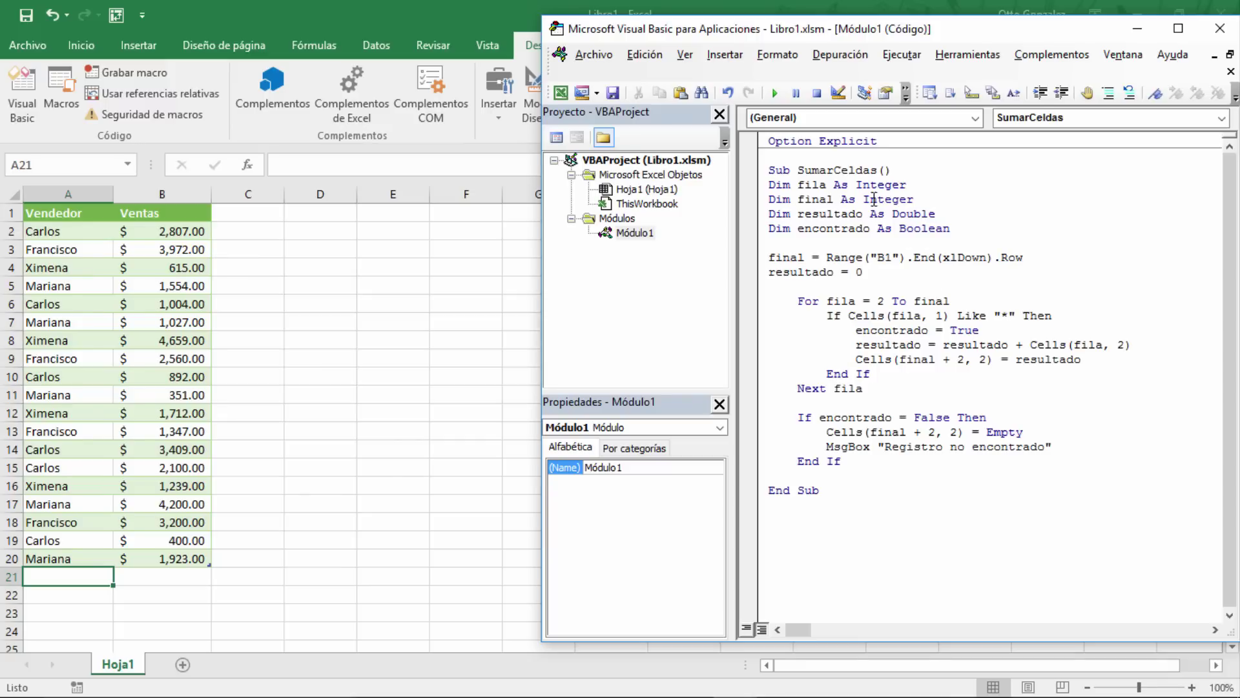
left_click(775, 92)
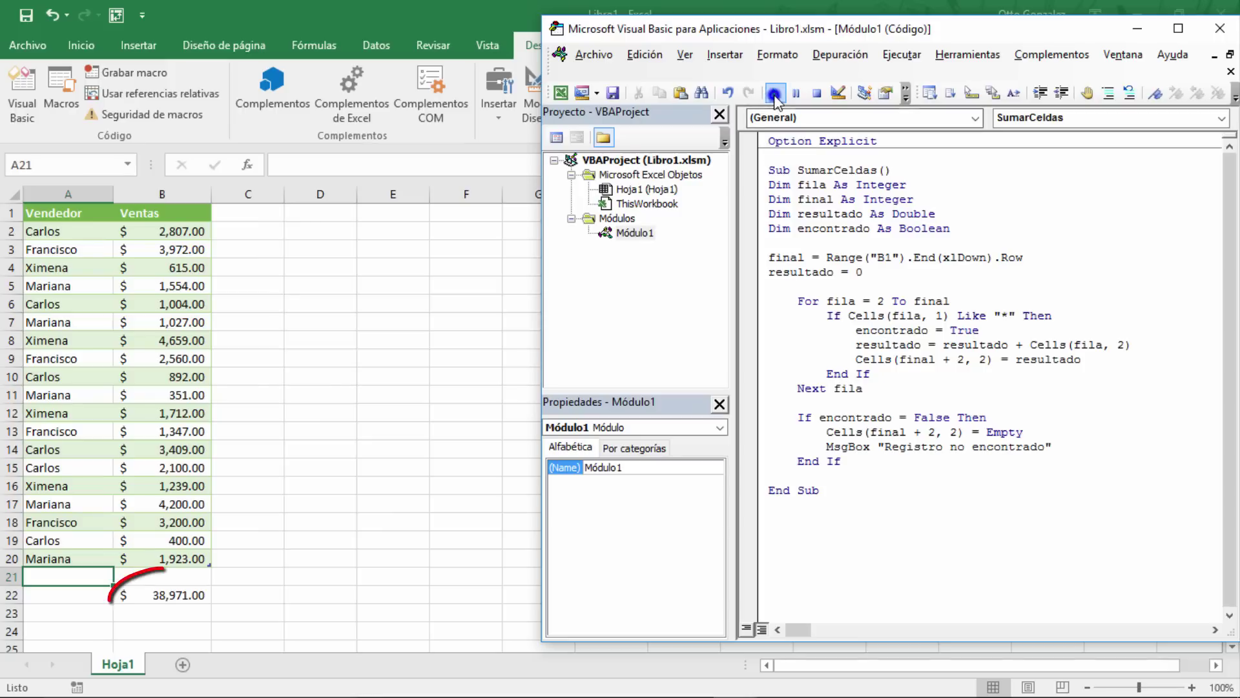